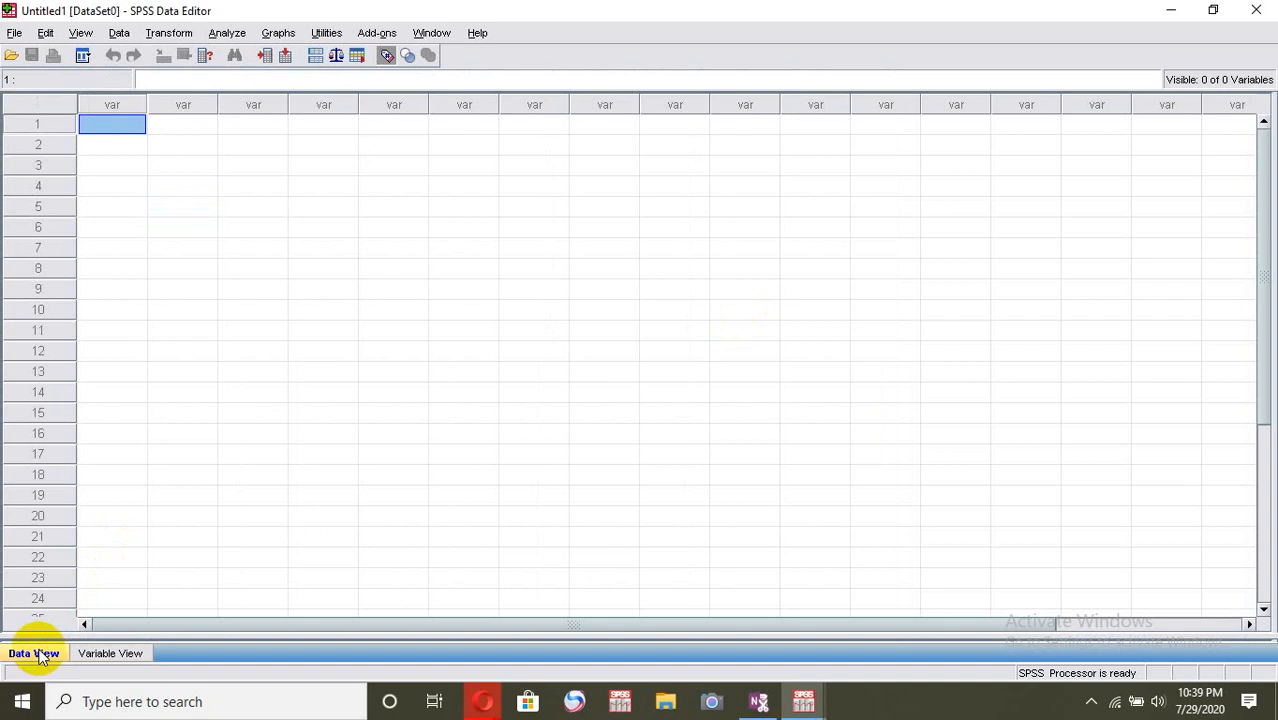
# Enter the sample letters d, g and f in rows 1, 2 and 4 of the first three data columns
pyautogui.write('d')
pyautogui.press('Return')
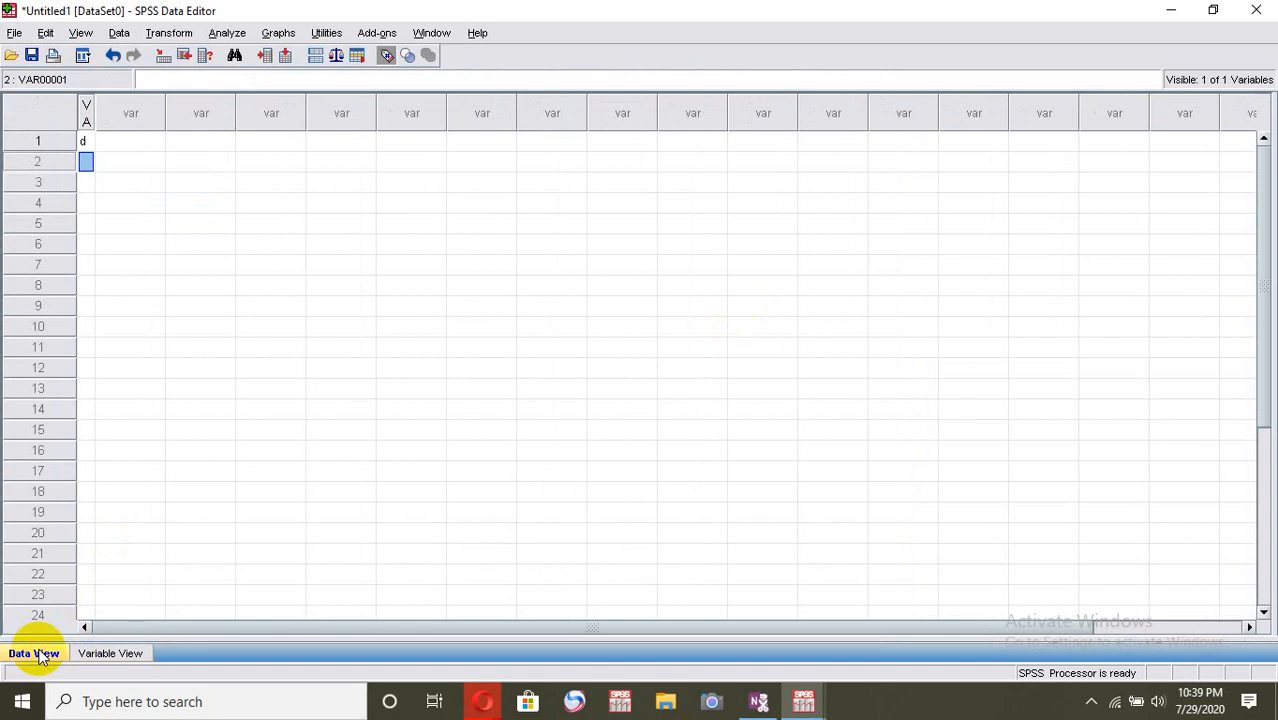
pyautogui.press('Right')
pyautogui.write('g')
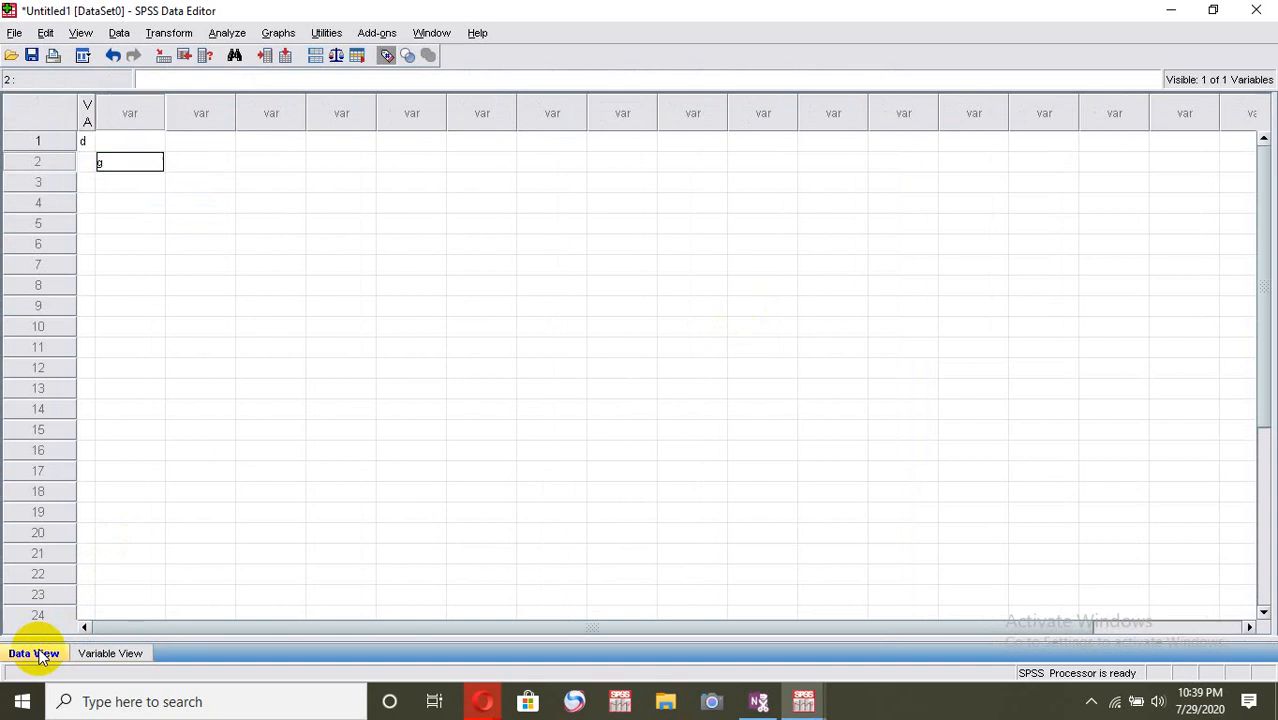
pyautogui.press('Return')
pyautogui.press('Right')
pyautogui.press('Down')
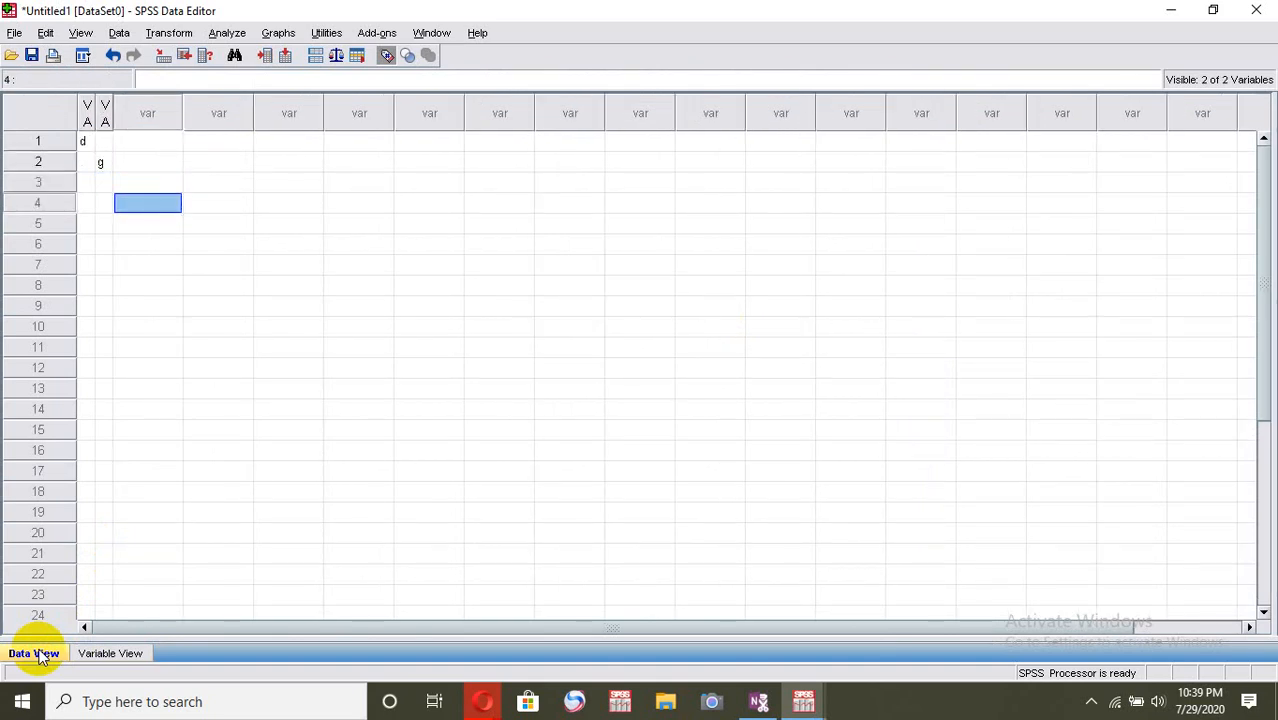
pyautogui.write('f')
pyautogui.press('Right')
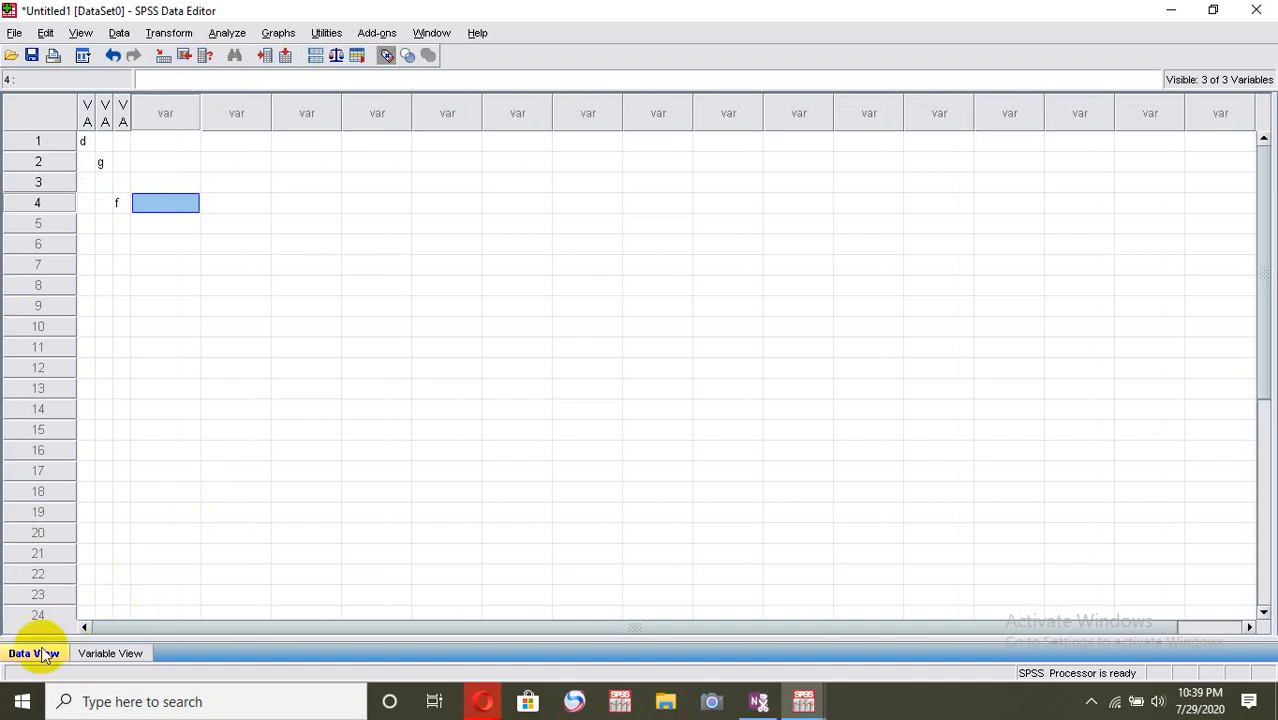
# Clear all three sample variable columns from the data grid
pyautogui.click(87, 120)
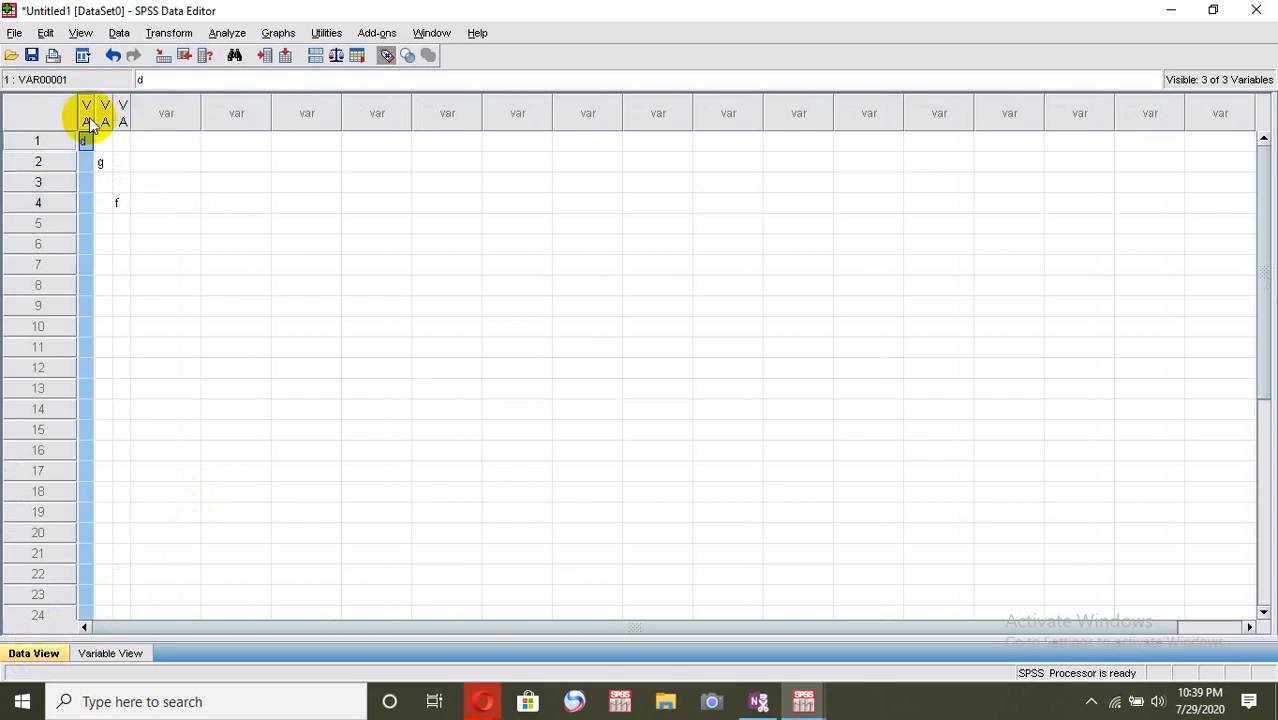
pyautogui.rightClick(87, 120)
pyautogui.click(125, 192)
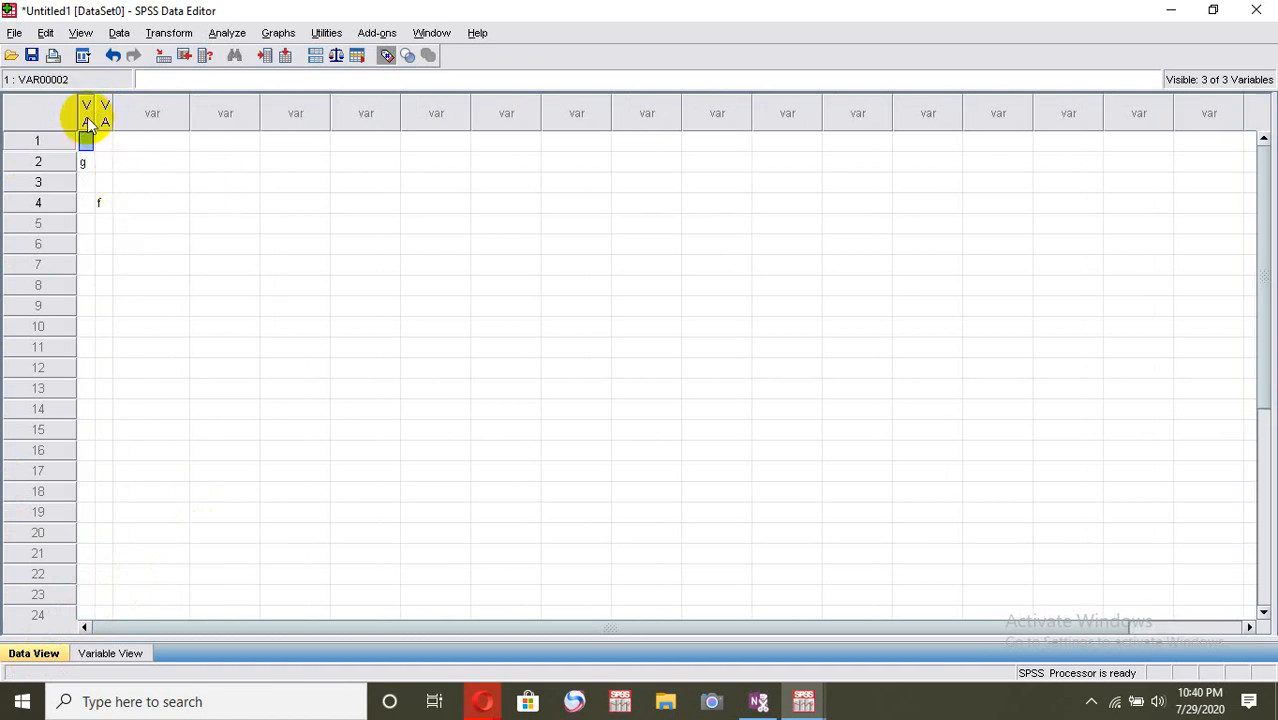
pyautogui.rightClick(87, 120)
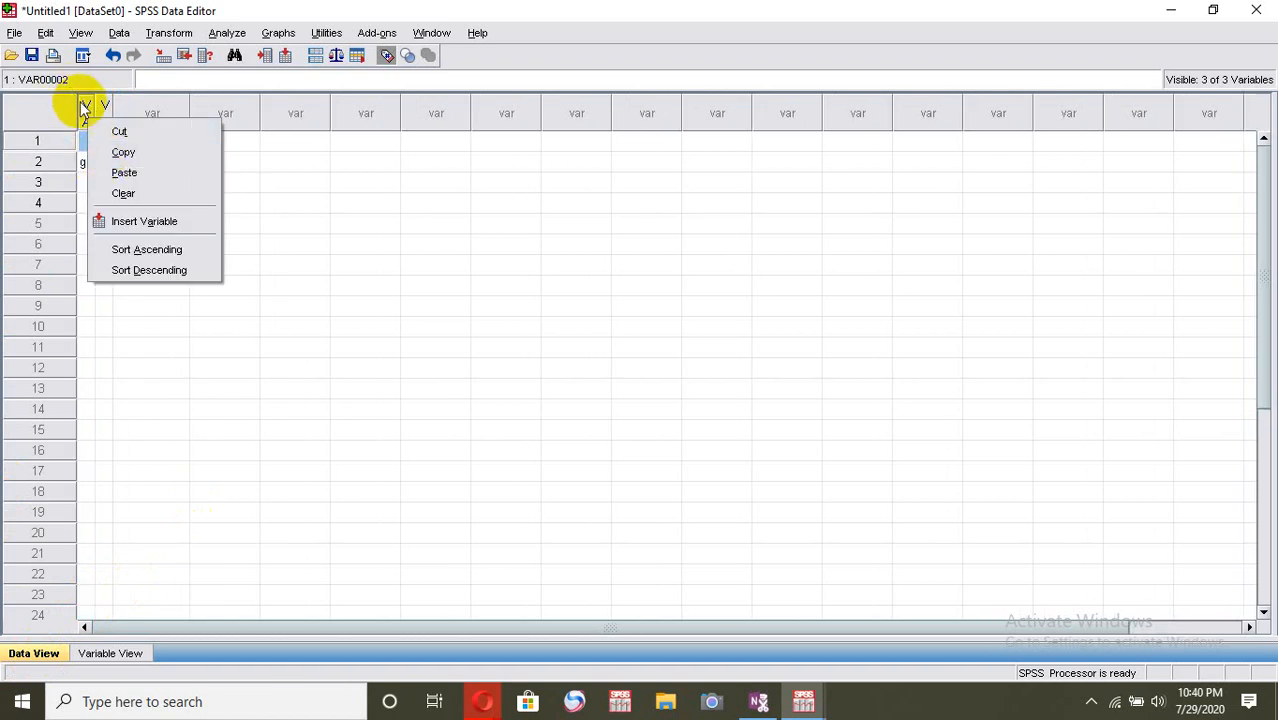
pyautogui.click(88, 110)
pyautogui.click(103, 108)
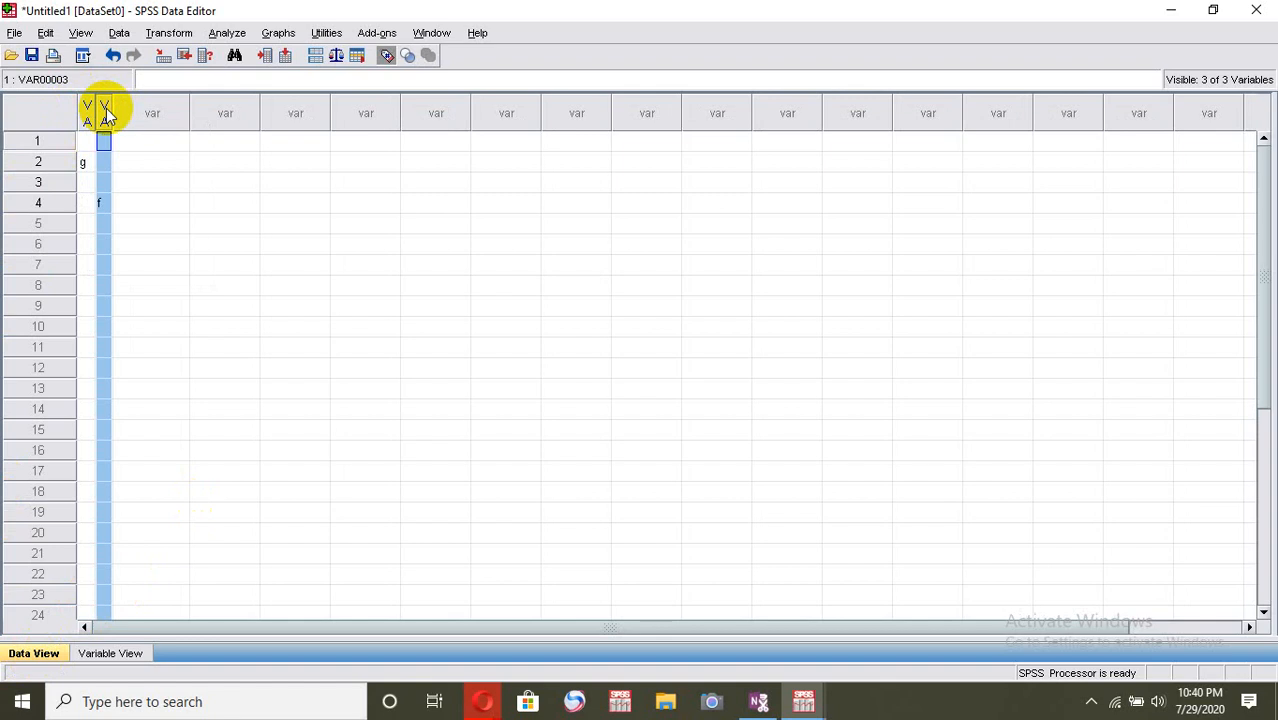
pyautogui.rightClick(106, 110)
pyautogui.click(152, 185)
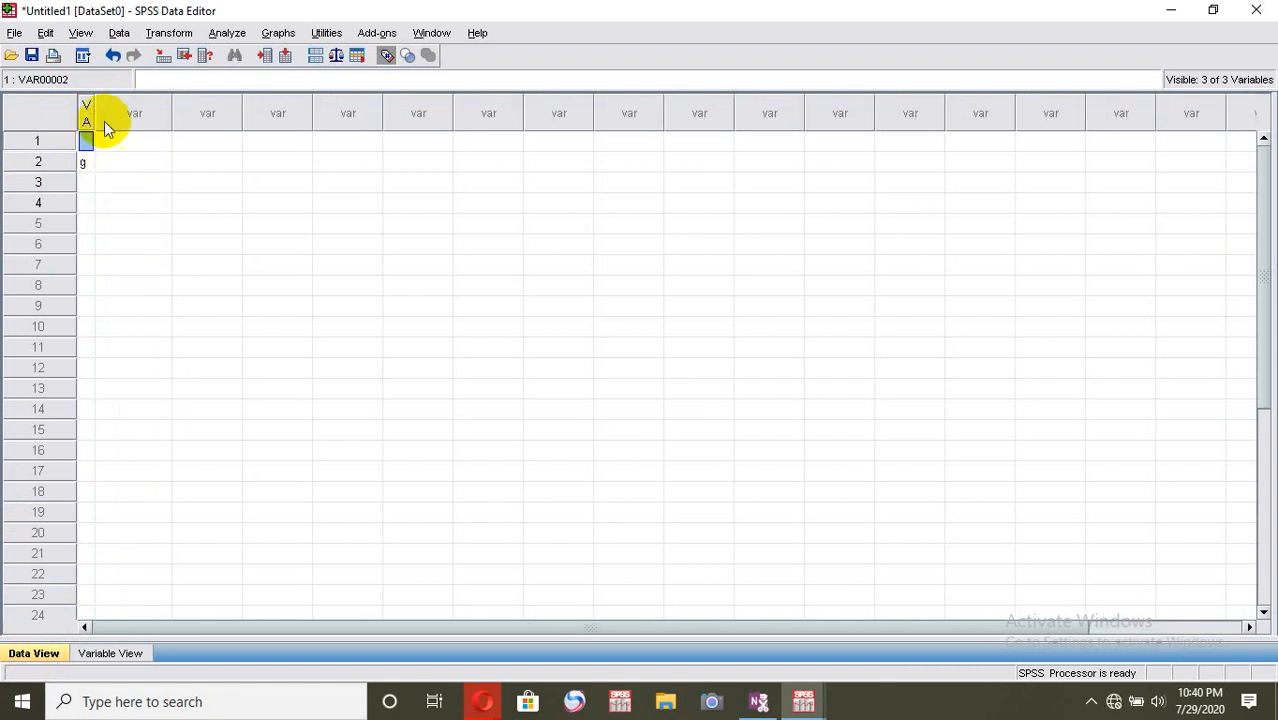
pyautogui.click(110, 118)
pyautogui.click(84, 108)
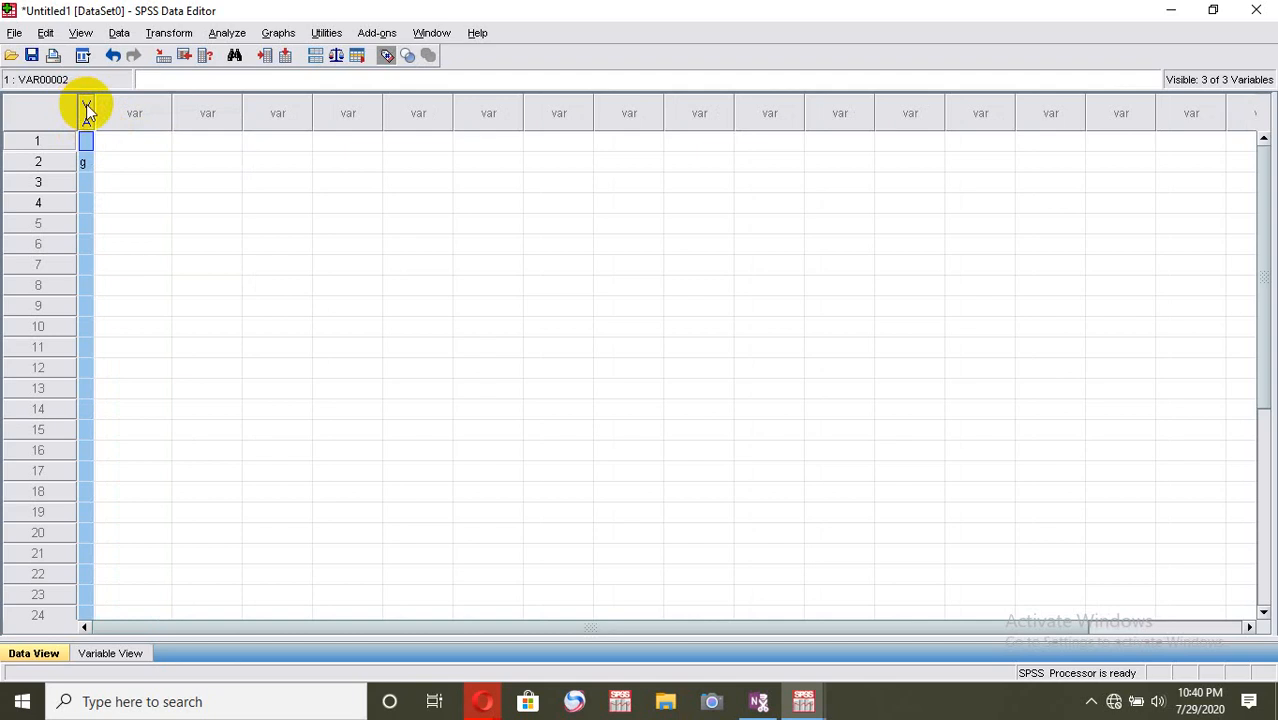
pyautogui.rightClick(86, 109)
pyautogui.click(121, 180)
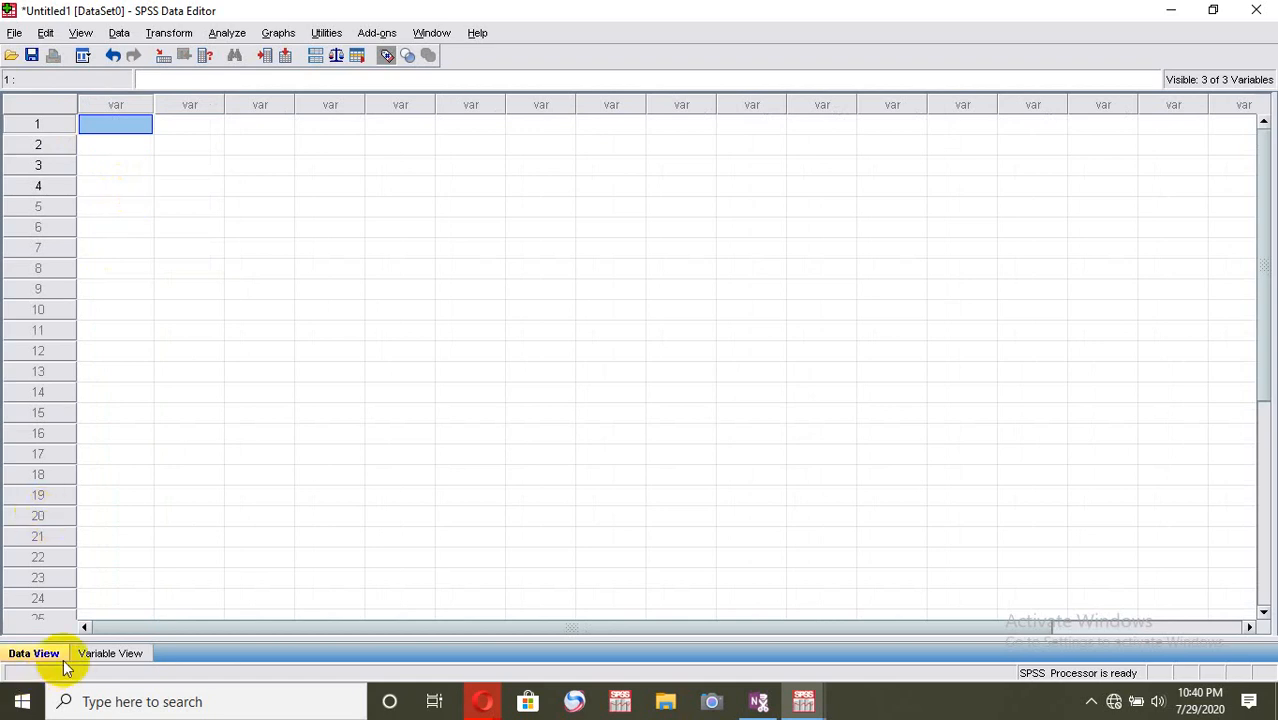
# Switch the data editor to Variable View
pyautogui.click(104, 653)
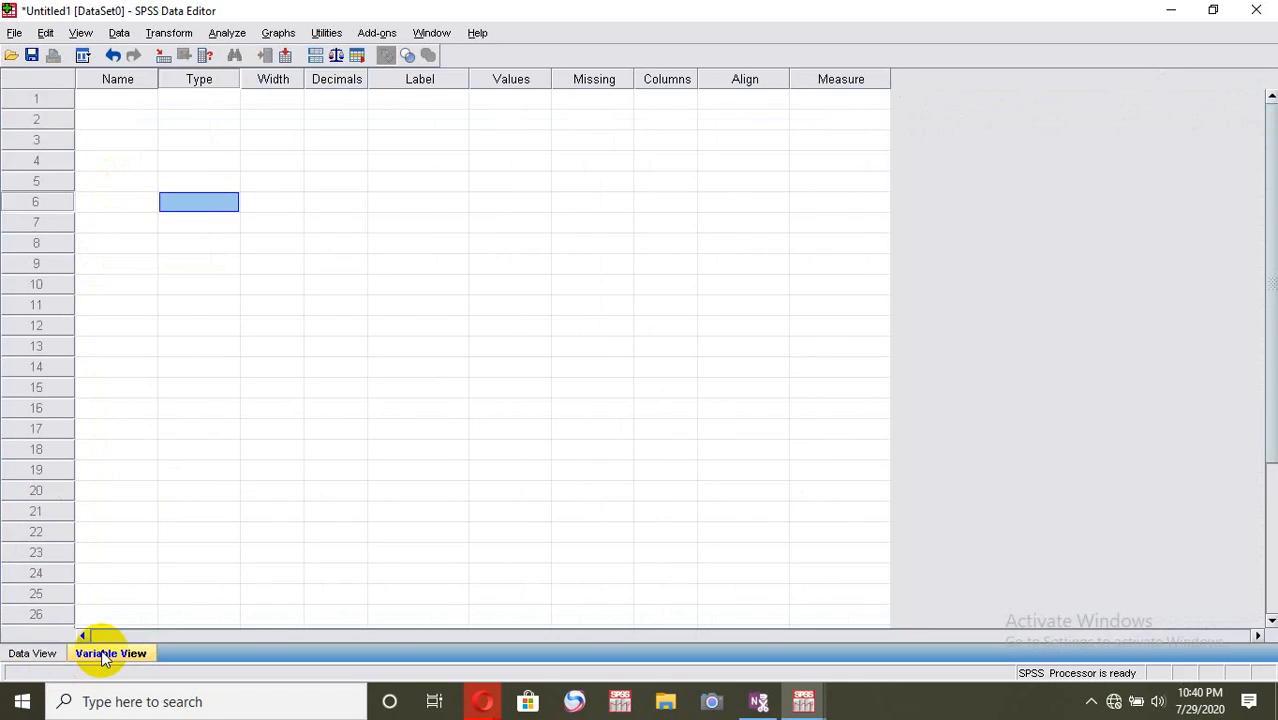
# Add a variable named gender in the first row and clear that row again
pyautogui.click(110, 98)
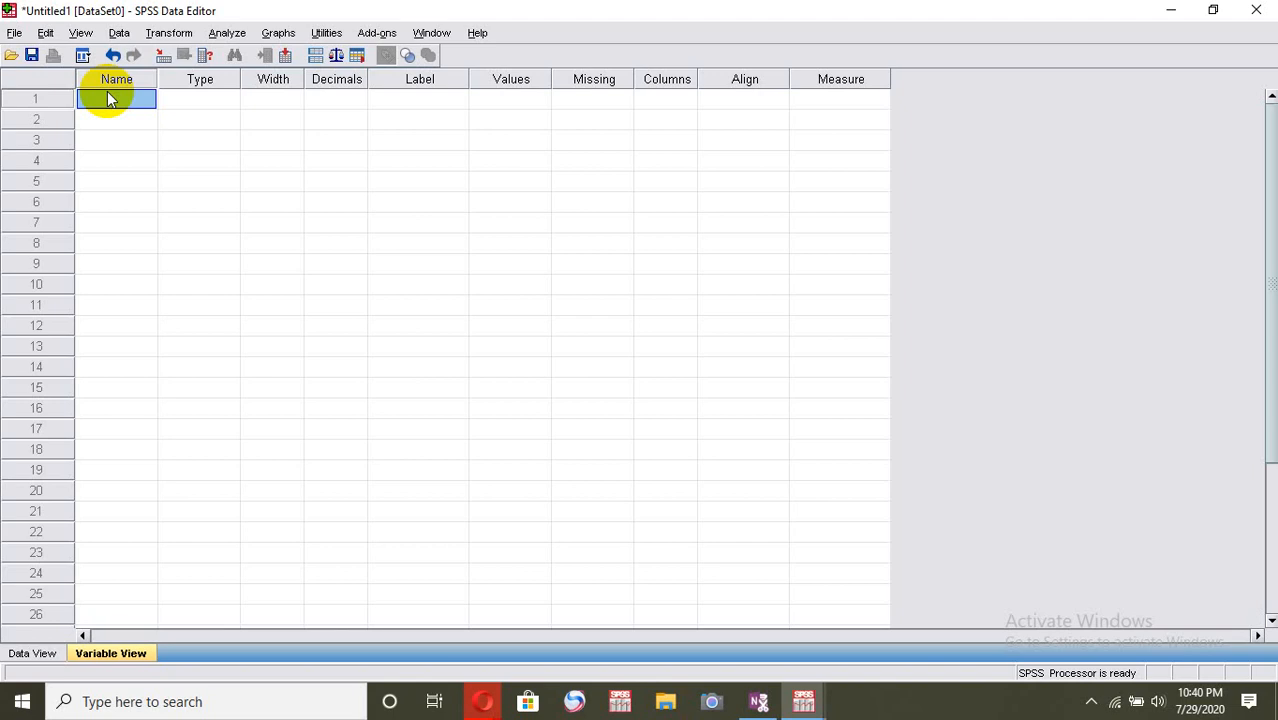
pyautogui.write('gender')
pyautogui.press('Tab')
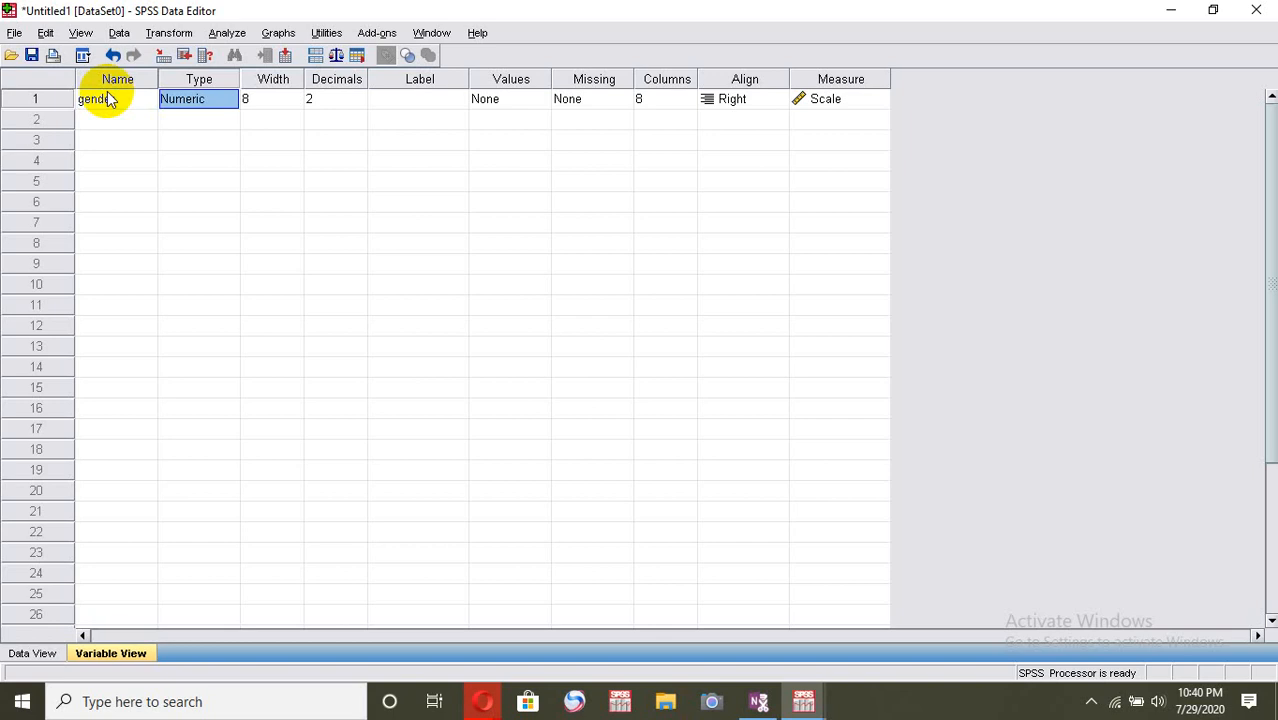
pyautogui.rightClick(43, 100)
pyautogui.click(89, 161)
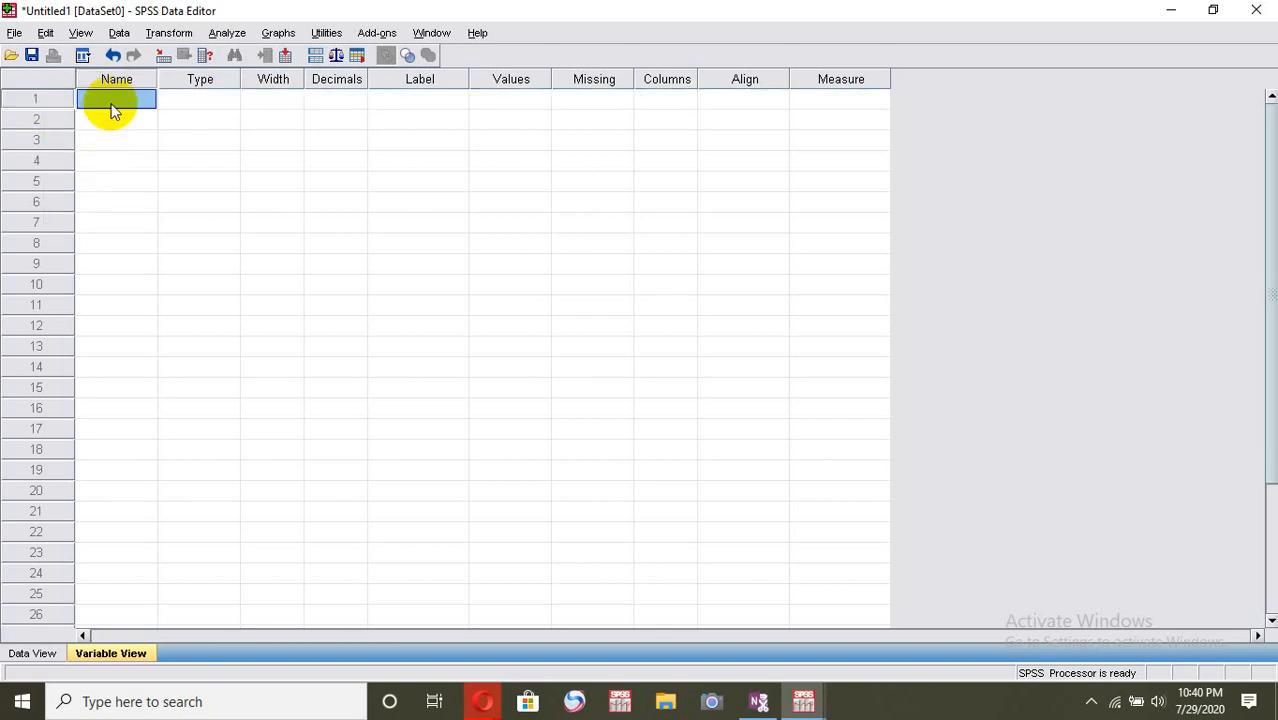
# Try again to name the variable in the first row, and dismiss the message
pyautogui.write('gender')
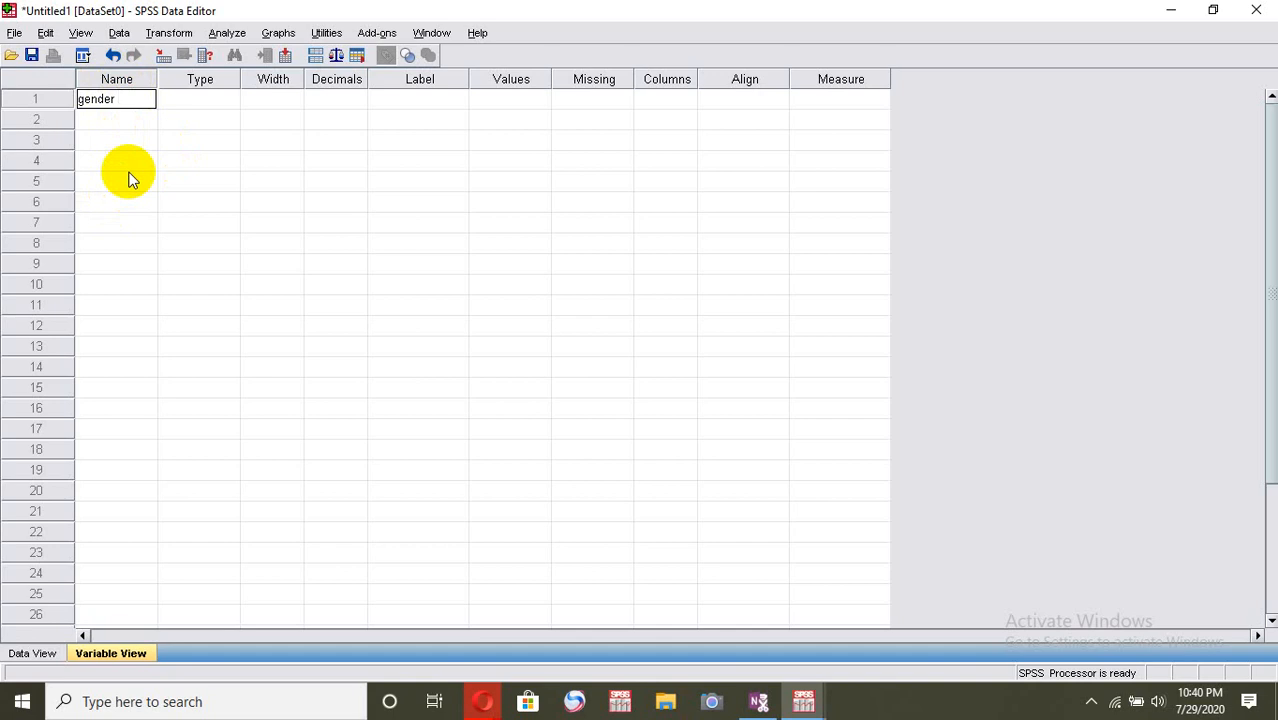
pyautogui.press('Tab')
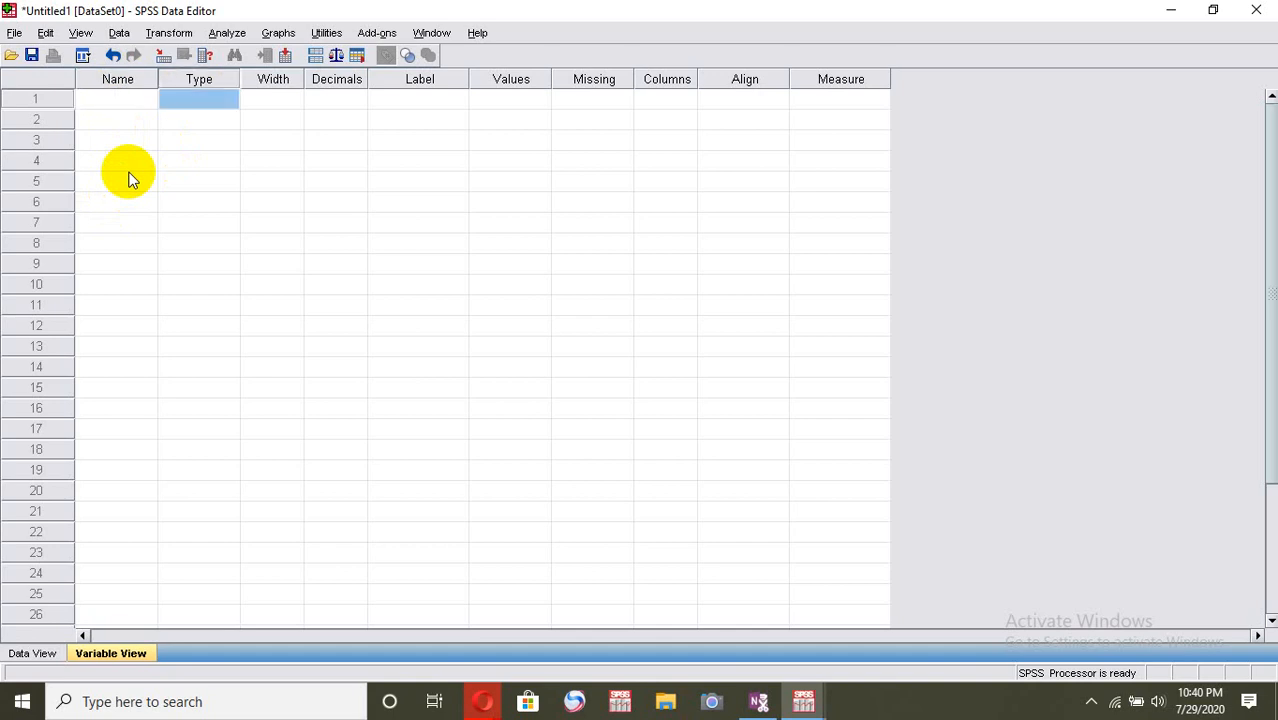
pyautogui.click(130, 99)
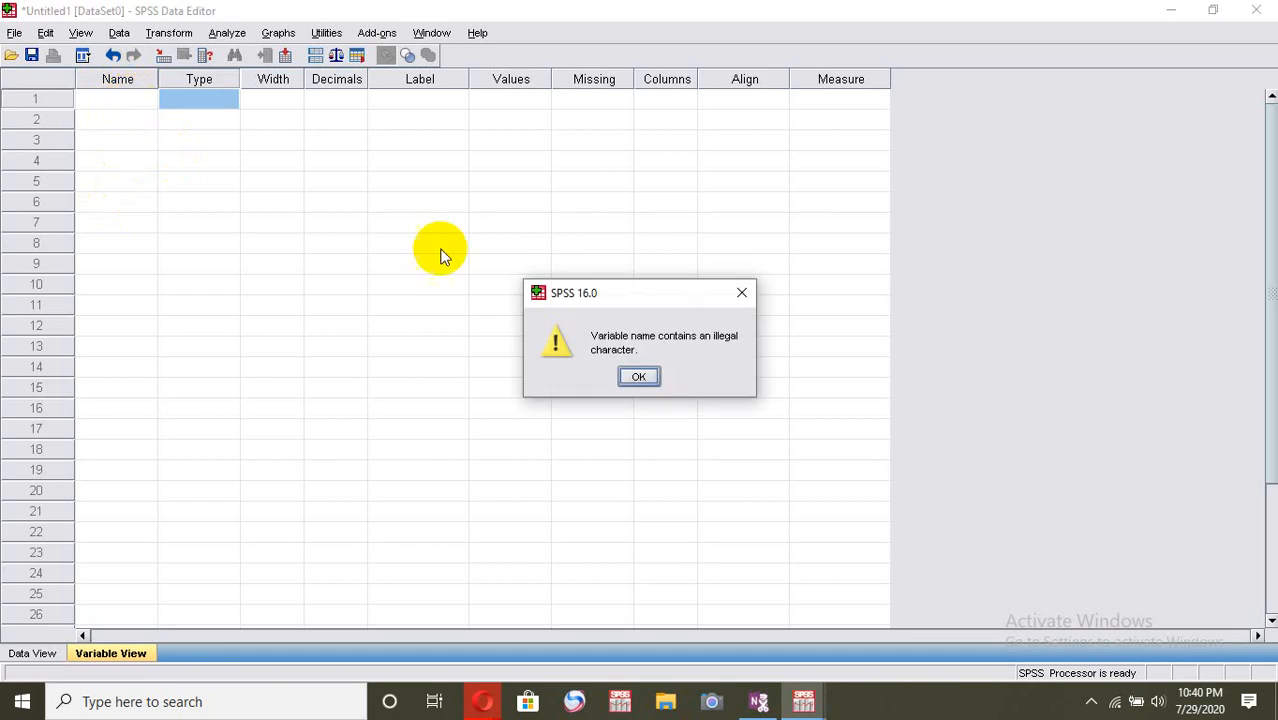
pyautogui.moveTo(660, 294); pyautogui.dragTo(402, 209)
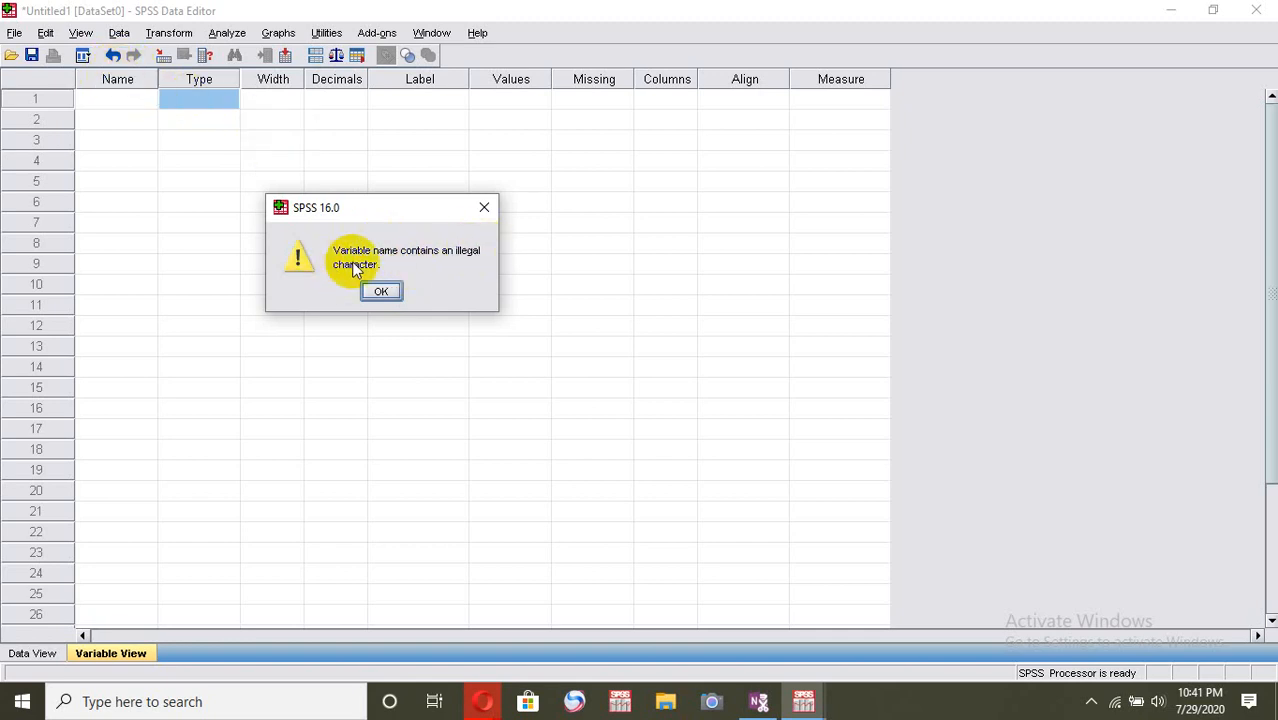
pyautogui.click(484, 207)
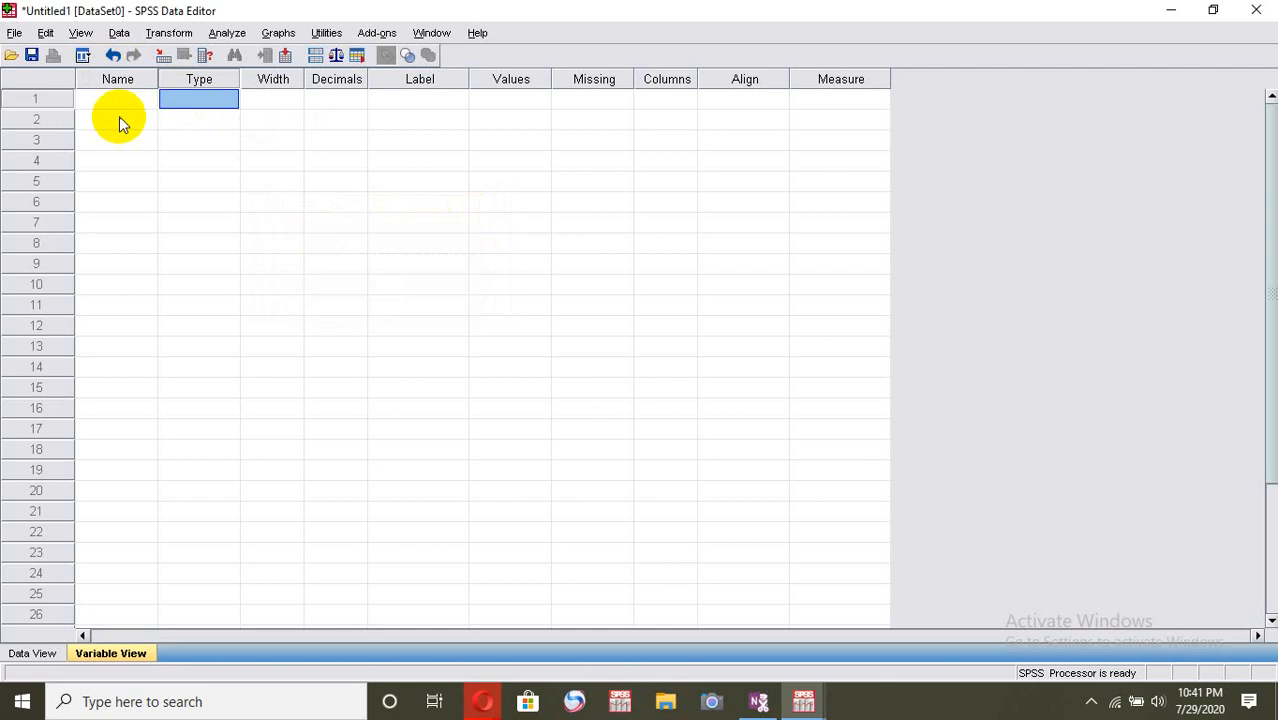
# Define a variable named gender in the first row
pyautogui.click(128, 100)
pyautogui.write('ge')
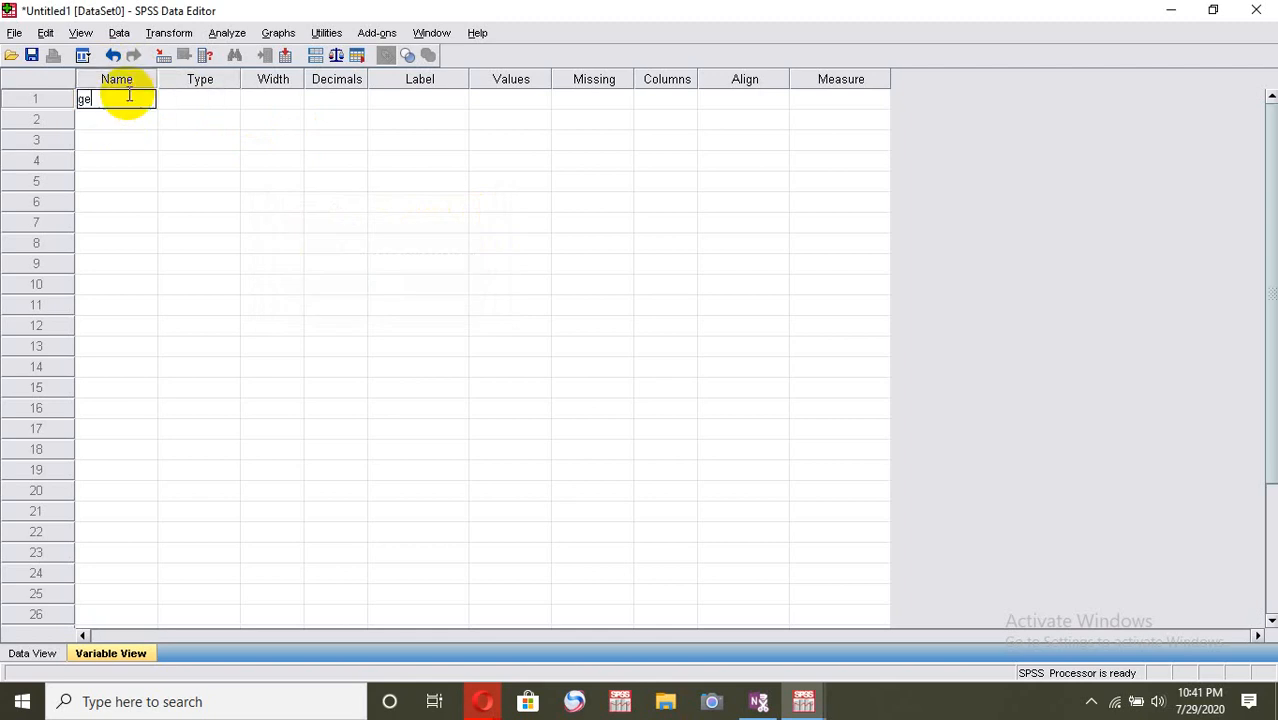
pyautogui.write('neder')
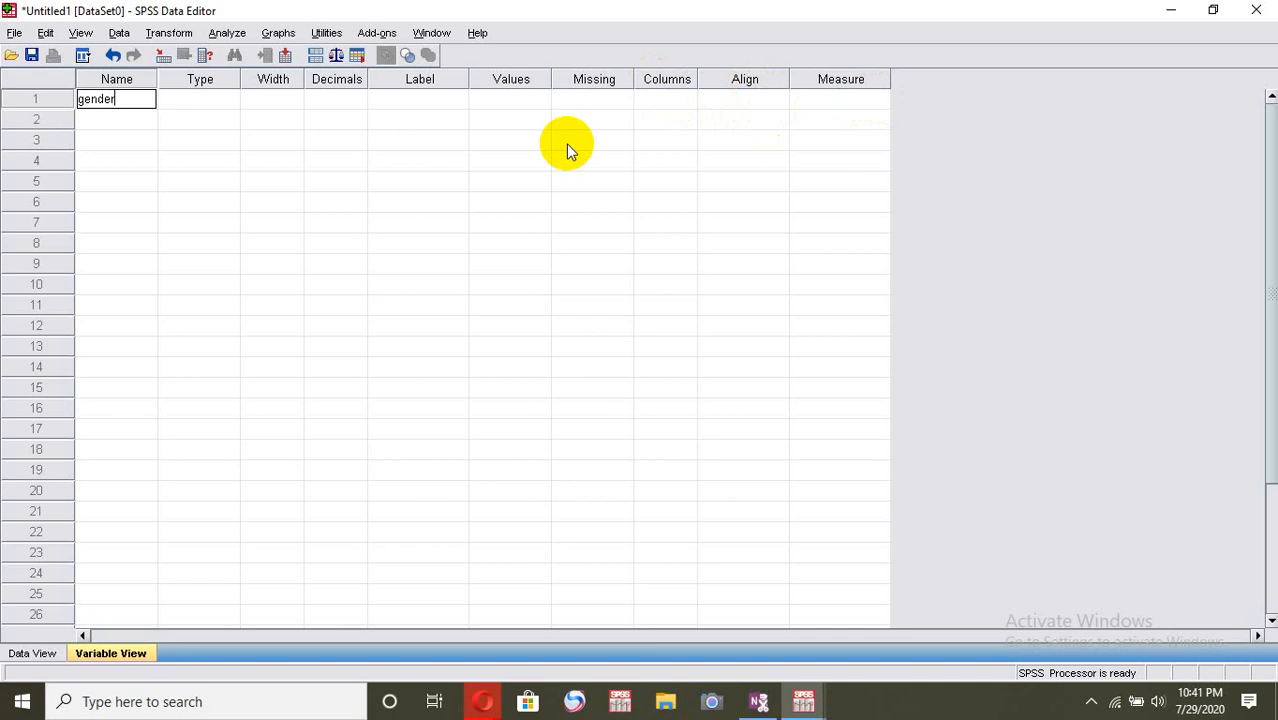
pyautogui.press('Tab')
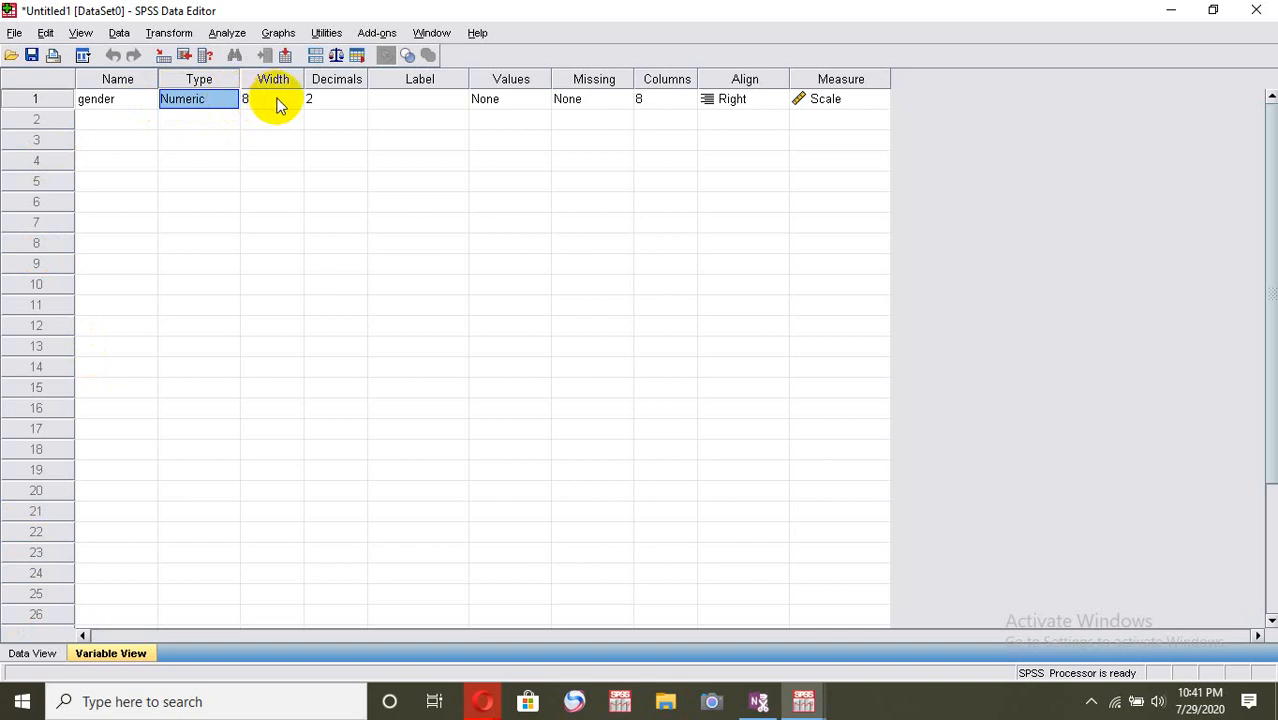
# Set the gender variable's decimals to 0
pyautogui.click(329, 99)
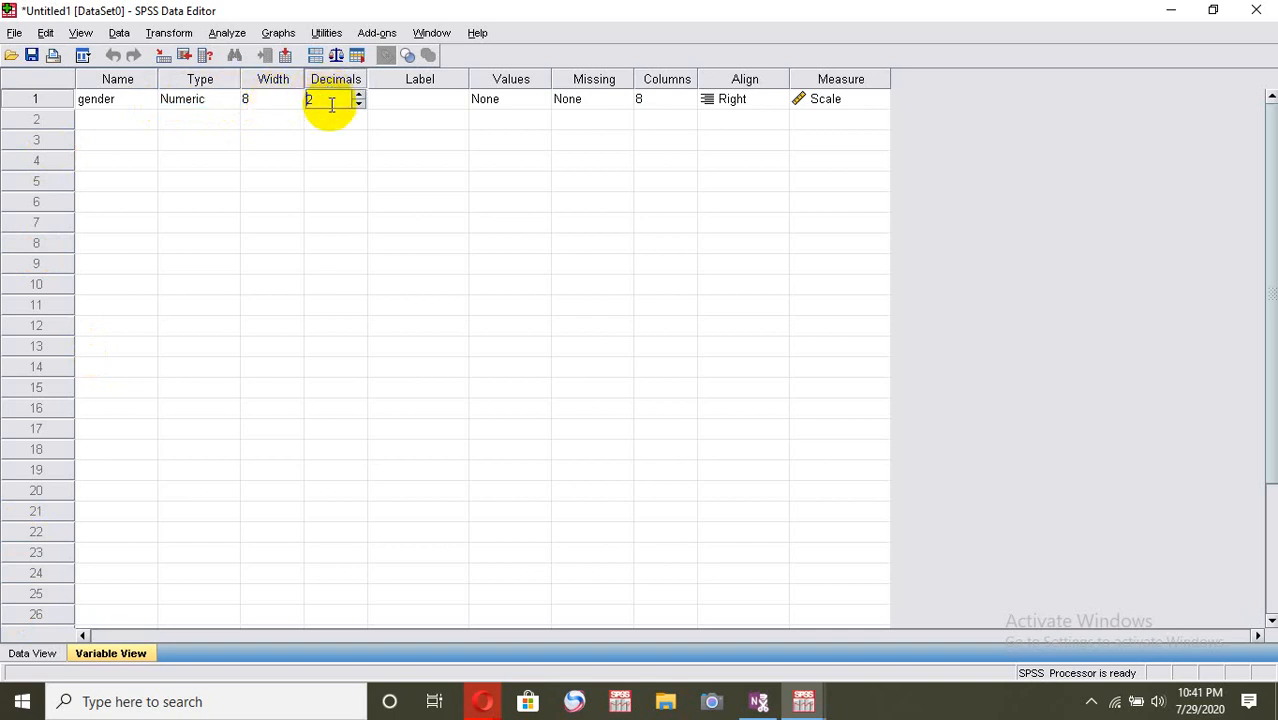
pyautogui.doubleClick(331, 104)
pyautogui.write('0')
pyautogui.press('Tab')
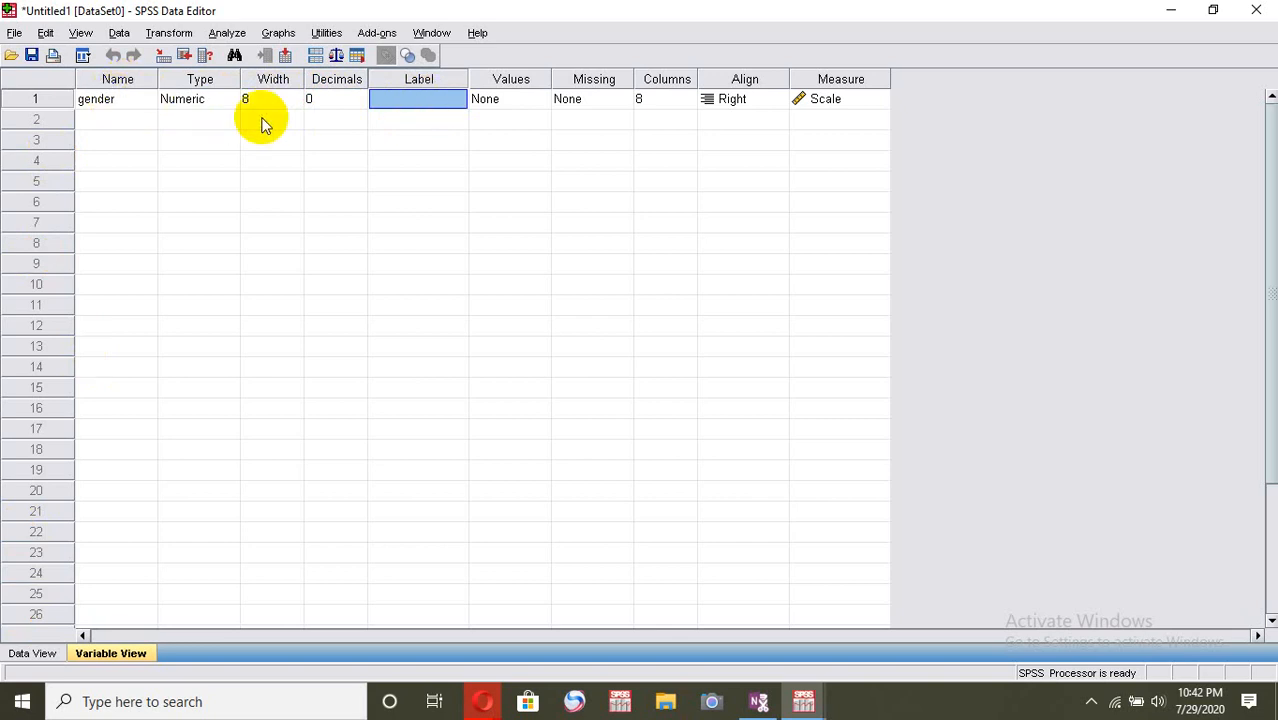
# Give the gender variable the label "What is your Gender?"
pyautogui.write('What is ')
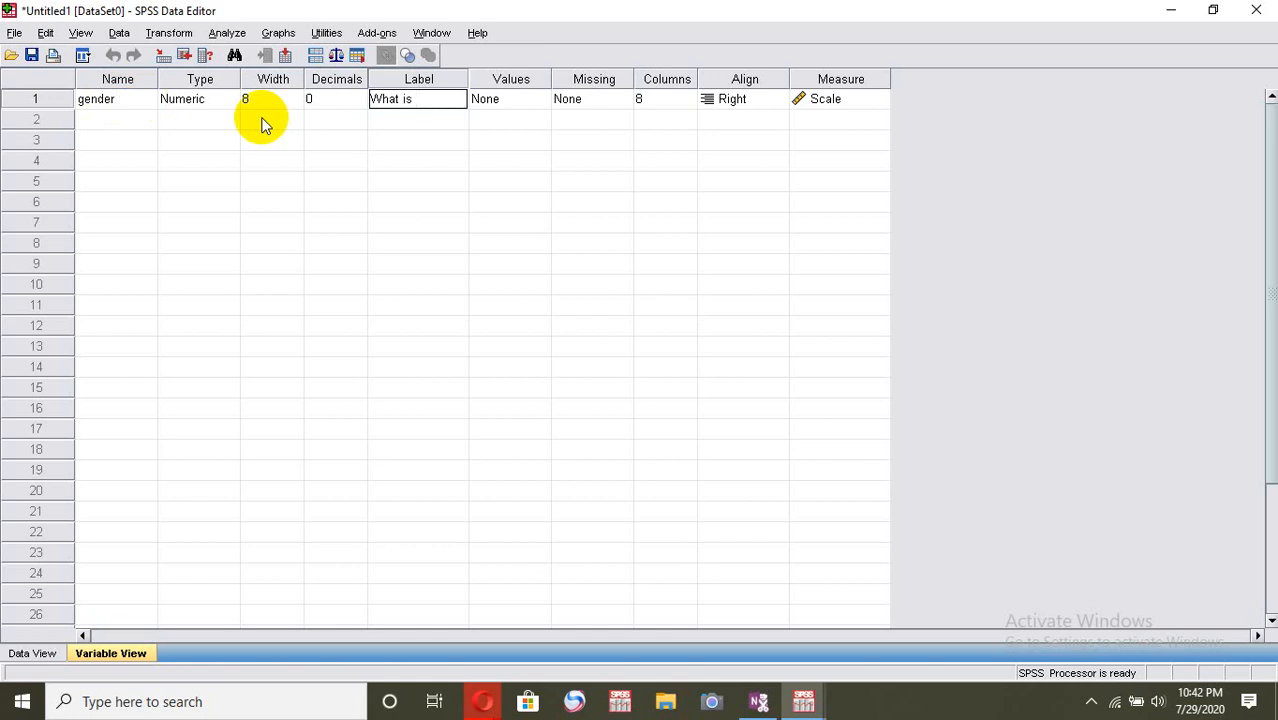
pyautogui.write('Gender')
pyautogui.press('Left')
pyautogui.press('Left')
pyautogui.press('Left')
pyautogui.press('Left')
pyautogui.press('Left')
pyautogui.press('Left')
pyautogui.write('your')
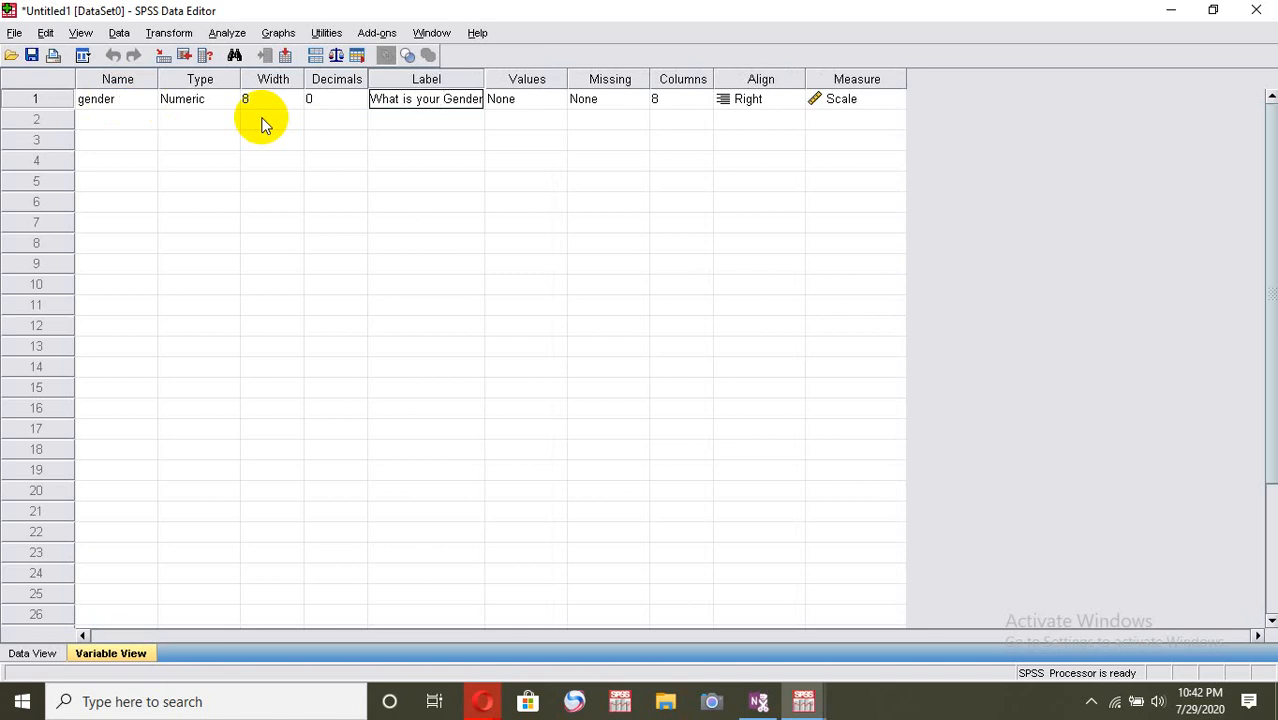
pyautogui.press('Right')
pyautogui.press('Right')
pyautogui.press('Right')
pyautogui.press('Right')
pyautogui.press('Right')
pyautogui.press('Right')
pyautogui.write('?')
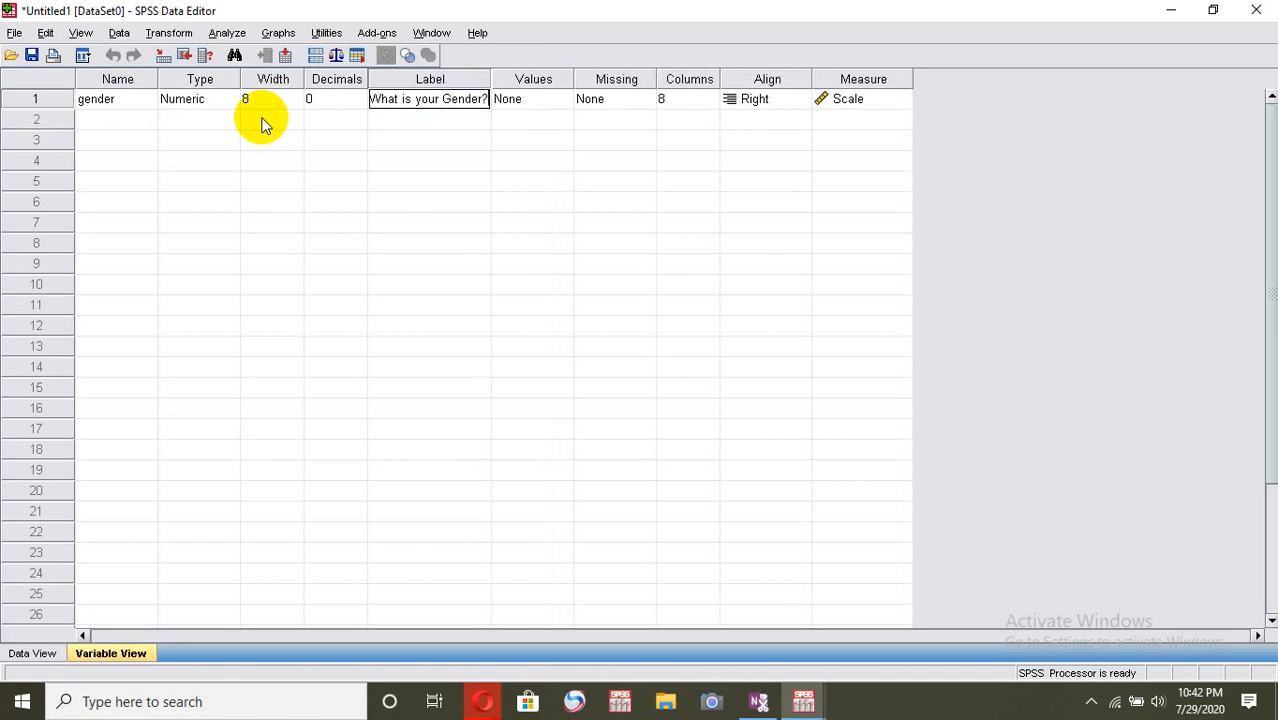
pyautogui.press('Tab')
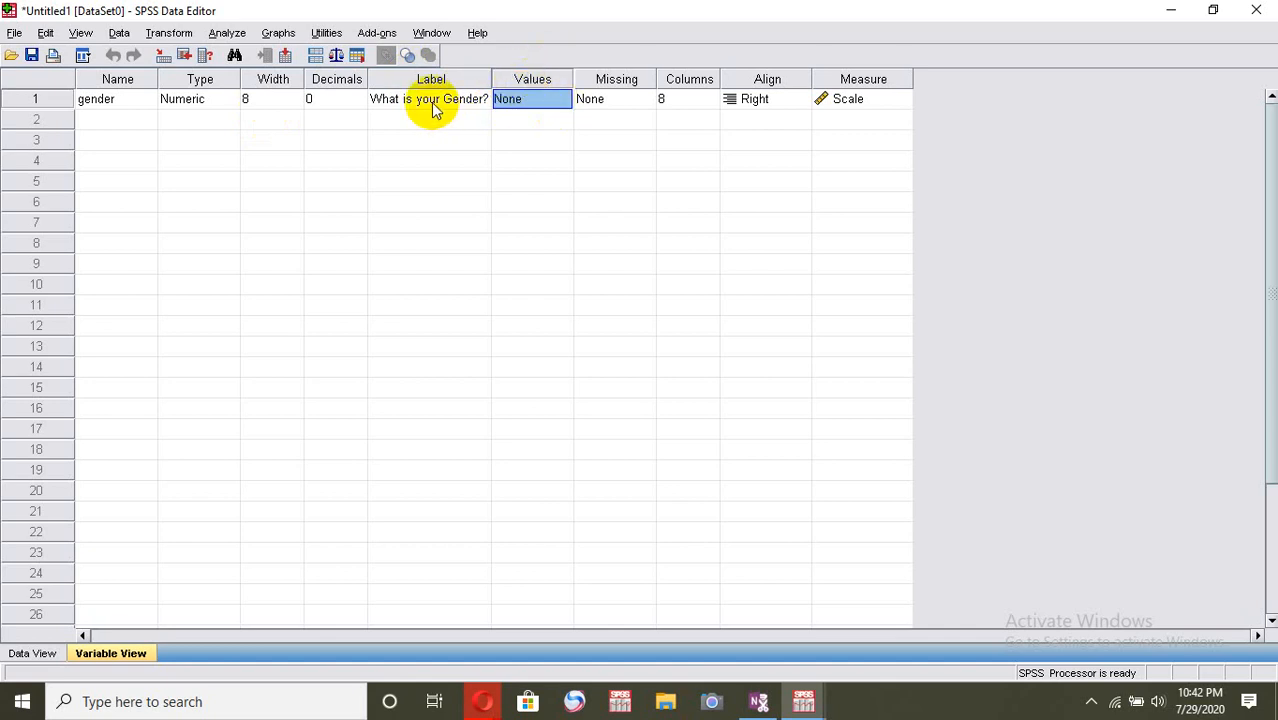
# Open the value labels of the gender variable and add 1 with the label Male
pyautogui.click(560, 106)
pyautogui.click(562, 100)
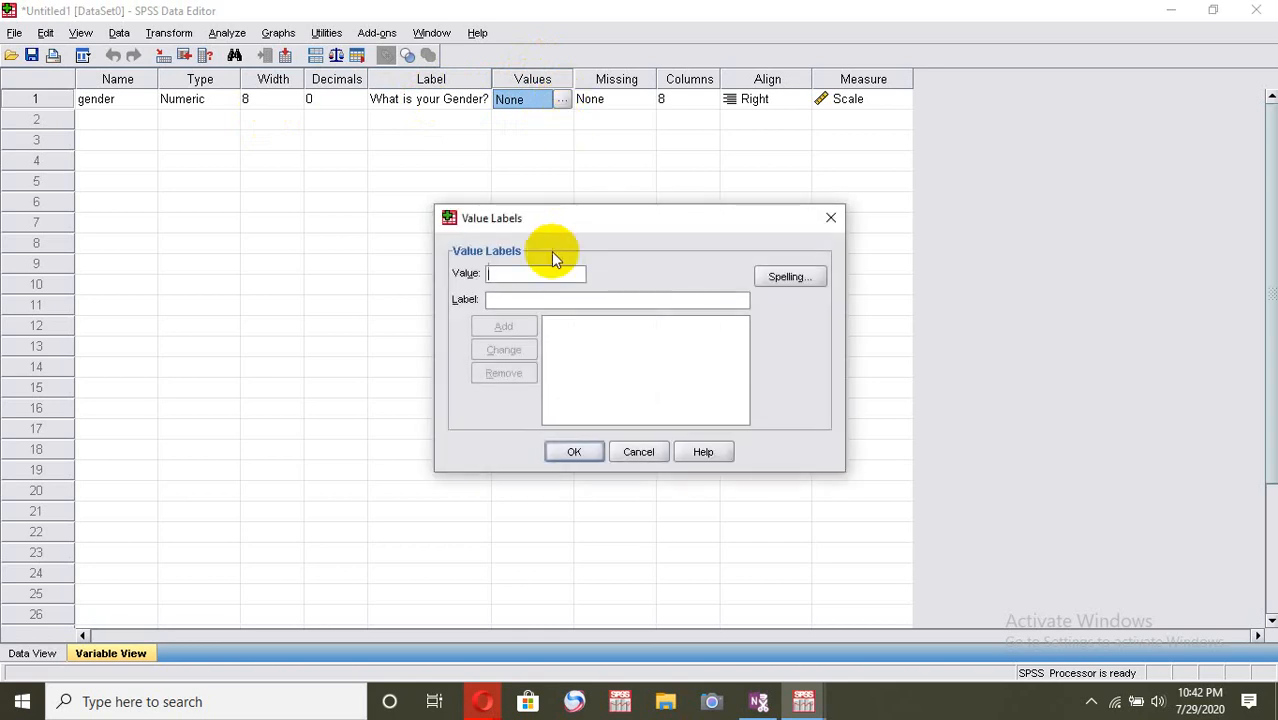
pyautogui.write('1')
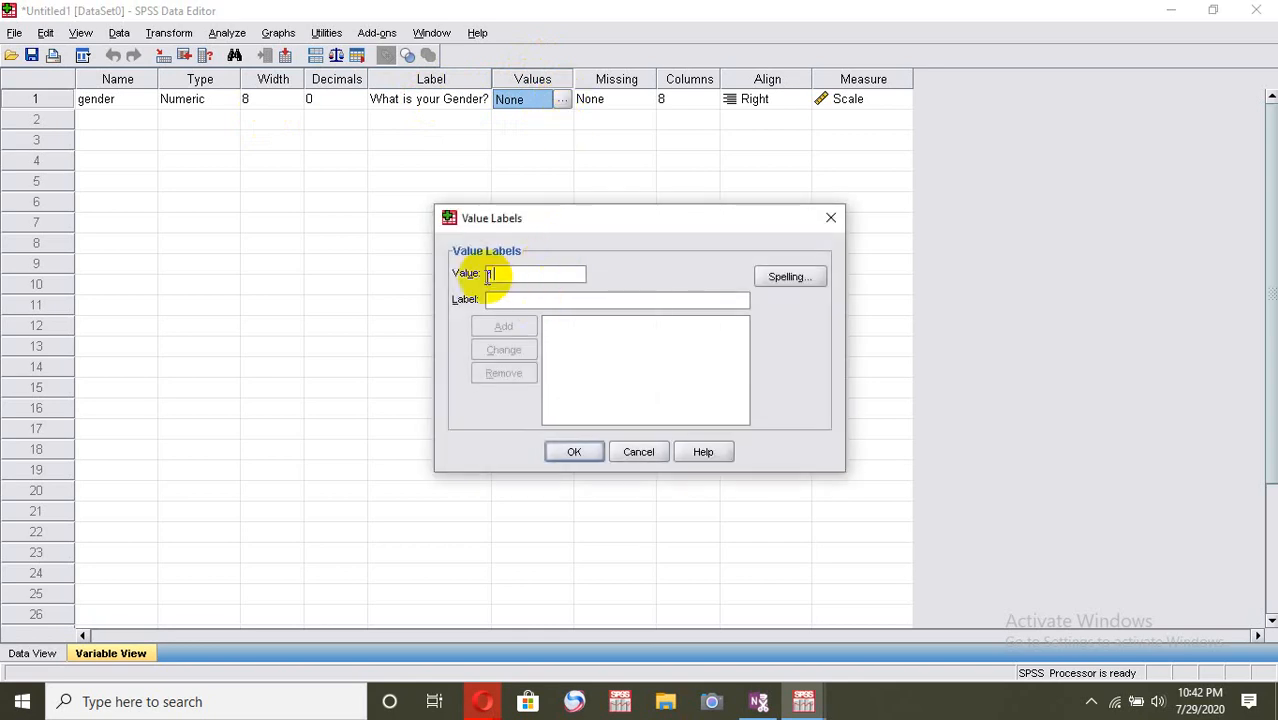
pyautogui.moveTo(501, 276); pyautogui.dragTo(467, 285)
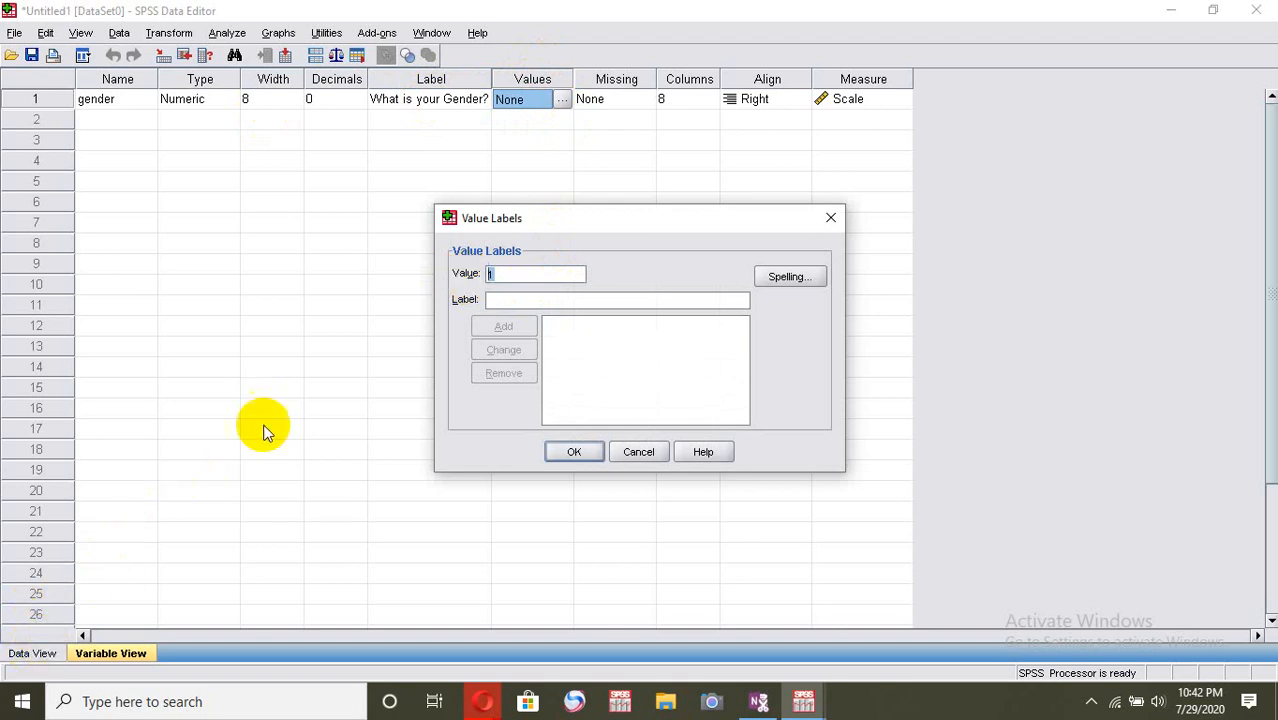
pyautogui.click(492, 303)
pyautogui.write('Male')
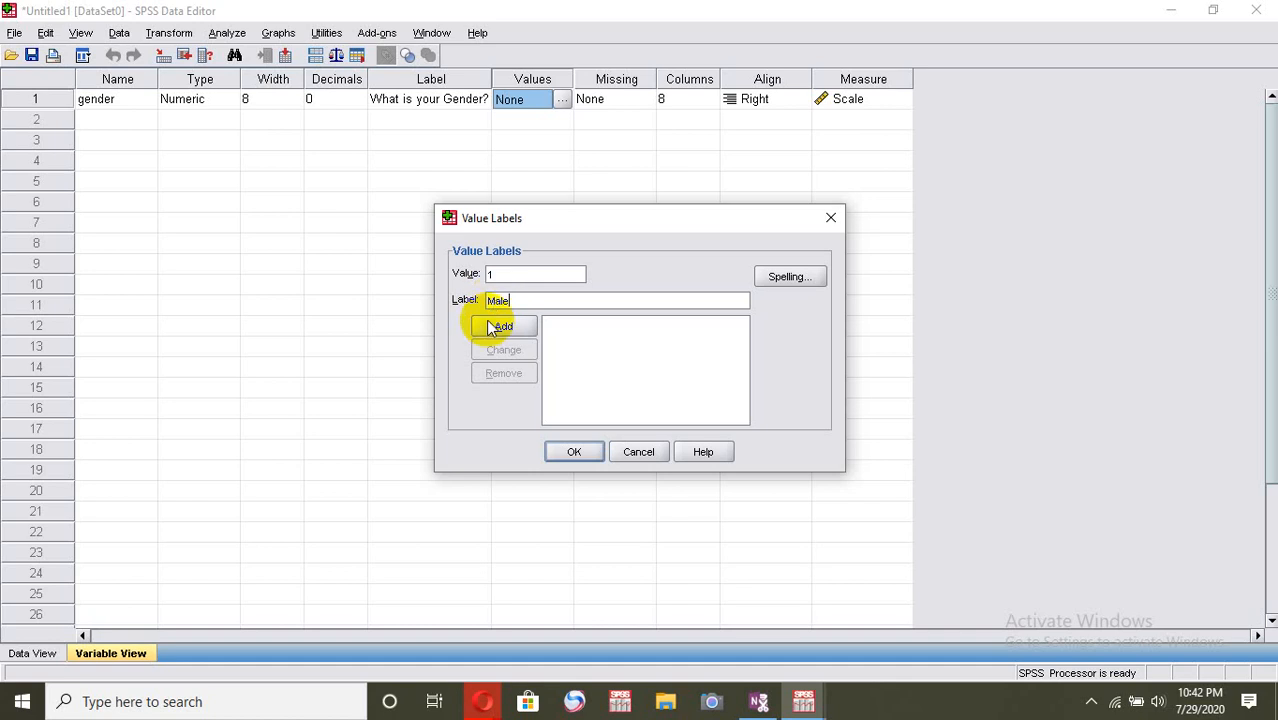
pyautogui.click(497, 330)
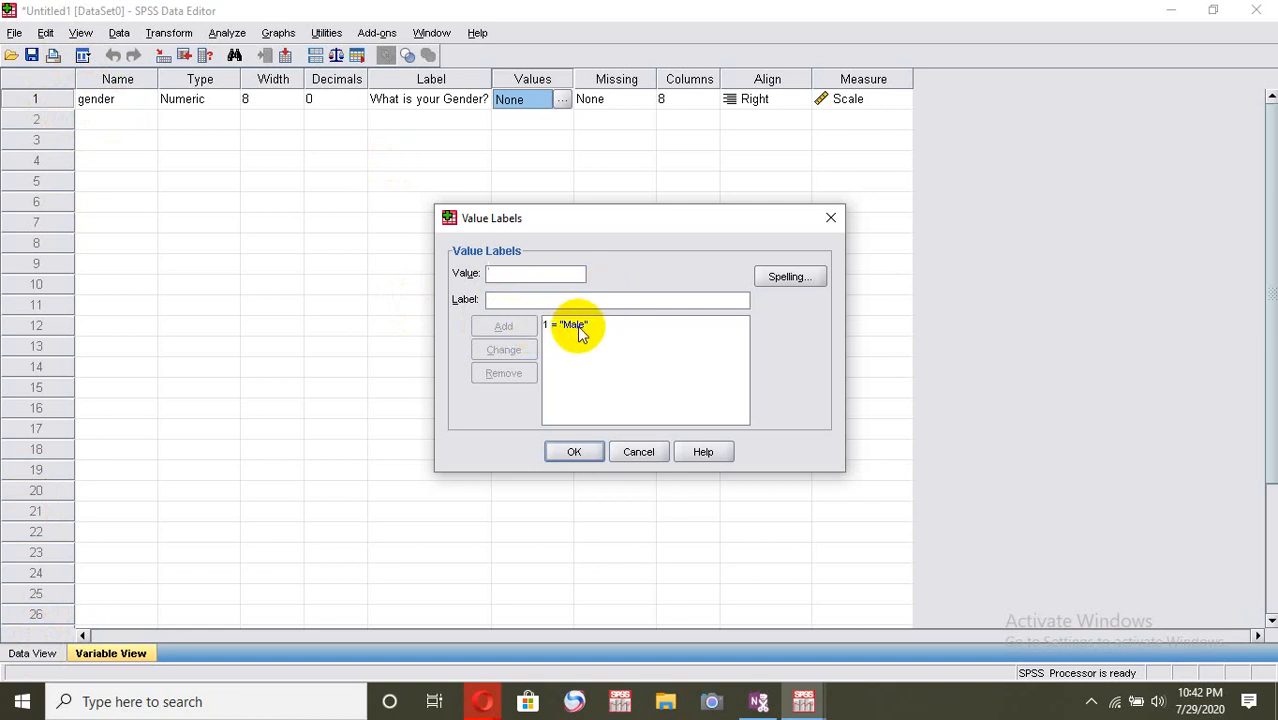
# Add the value label Female for value 2 of the gender variable
pyautogui.write('2')
pyautogui.click(530, 300)
pyautogui.write('Female')
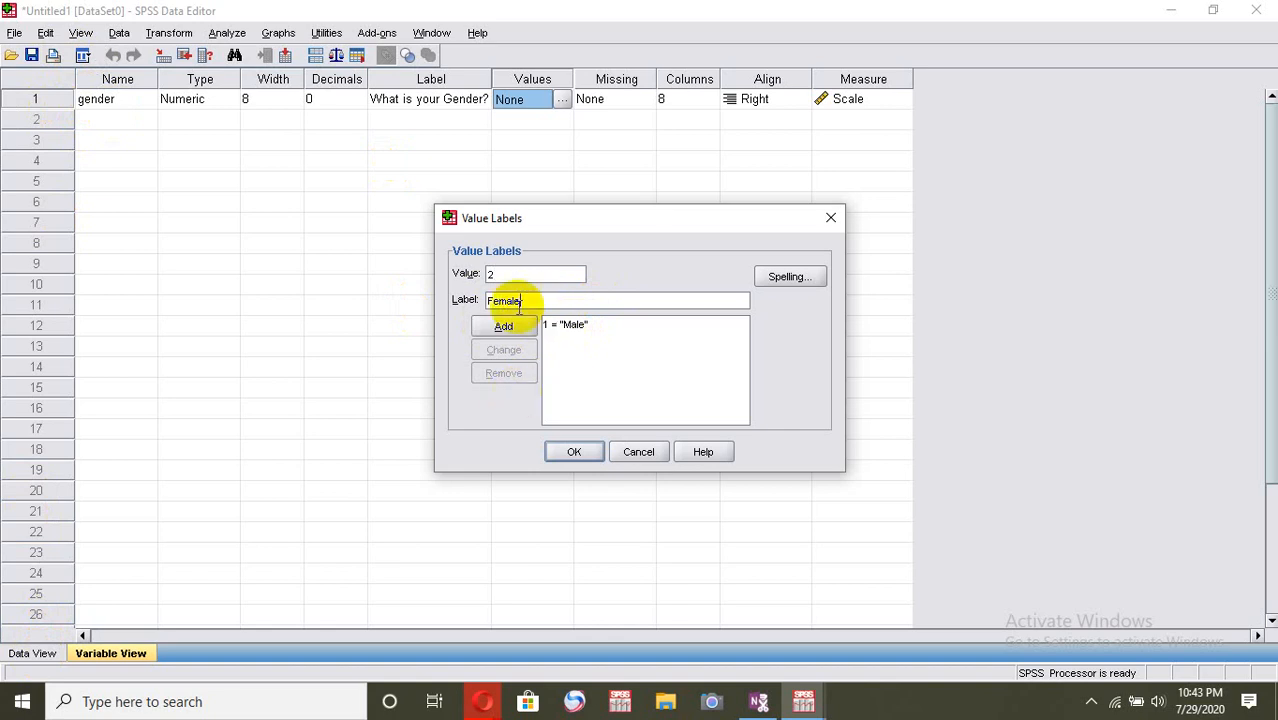
pyautogui.click(507, 326)
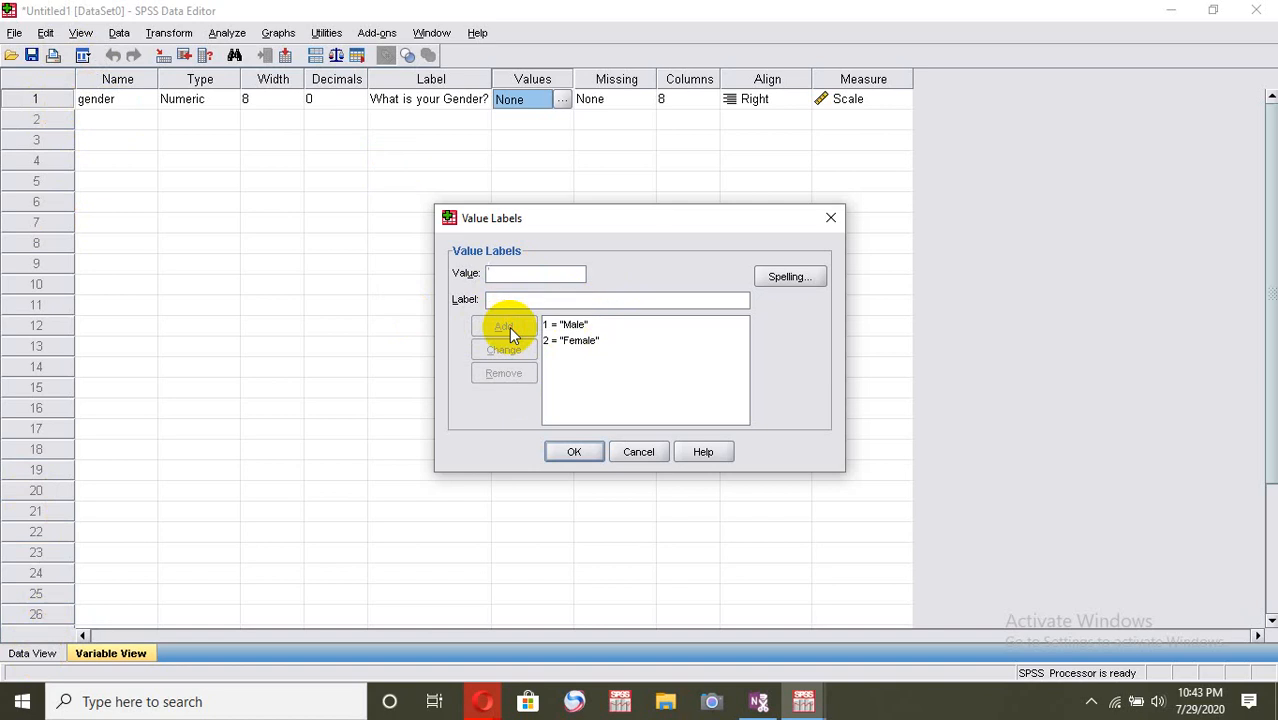
# Add the value label Missing for value 99 and apply the gender variable's value labels
pyautogui.write('99')
pyautogui.click(524, 298)
pyautogui.write('Missing')
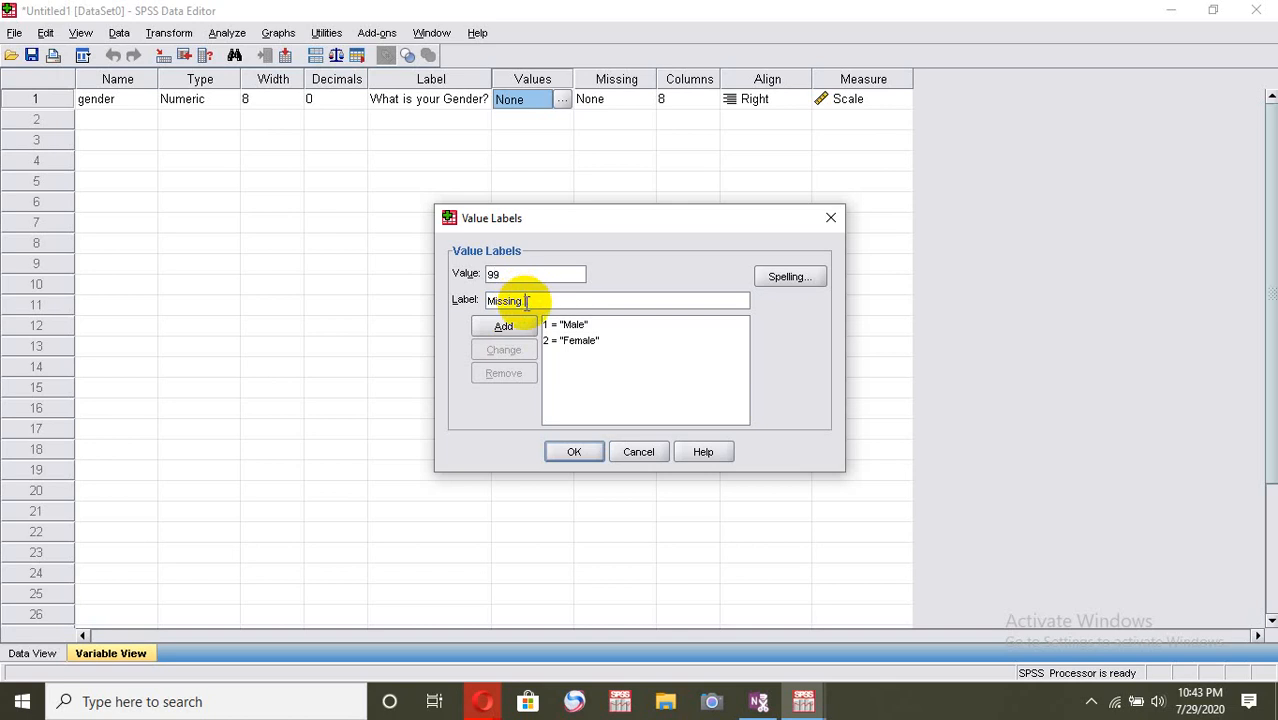
pyautogui.click(512, 326)
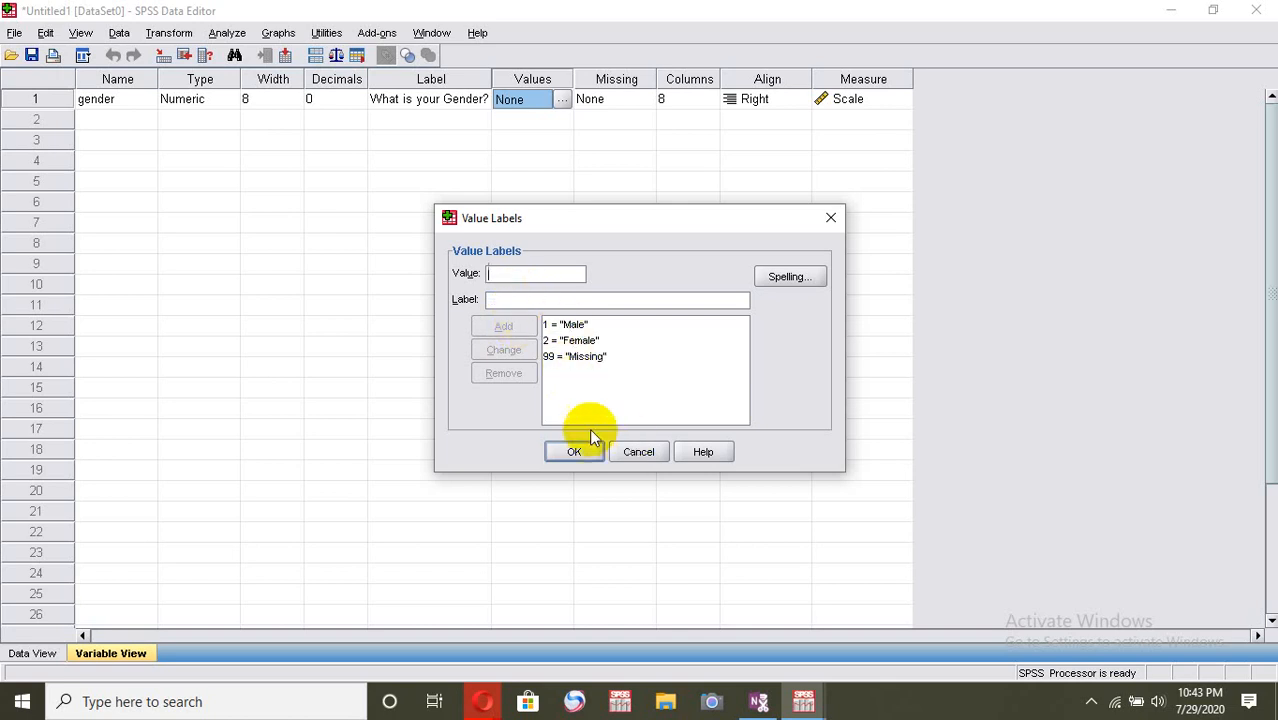
pyautogui.click(572, 450)
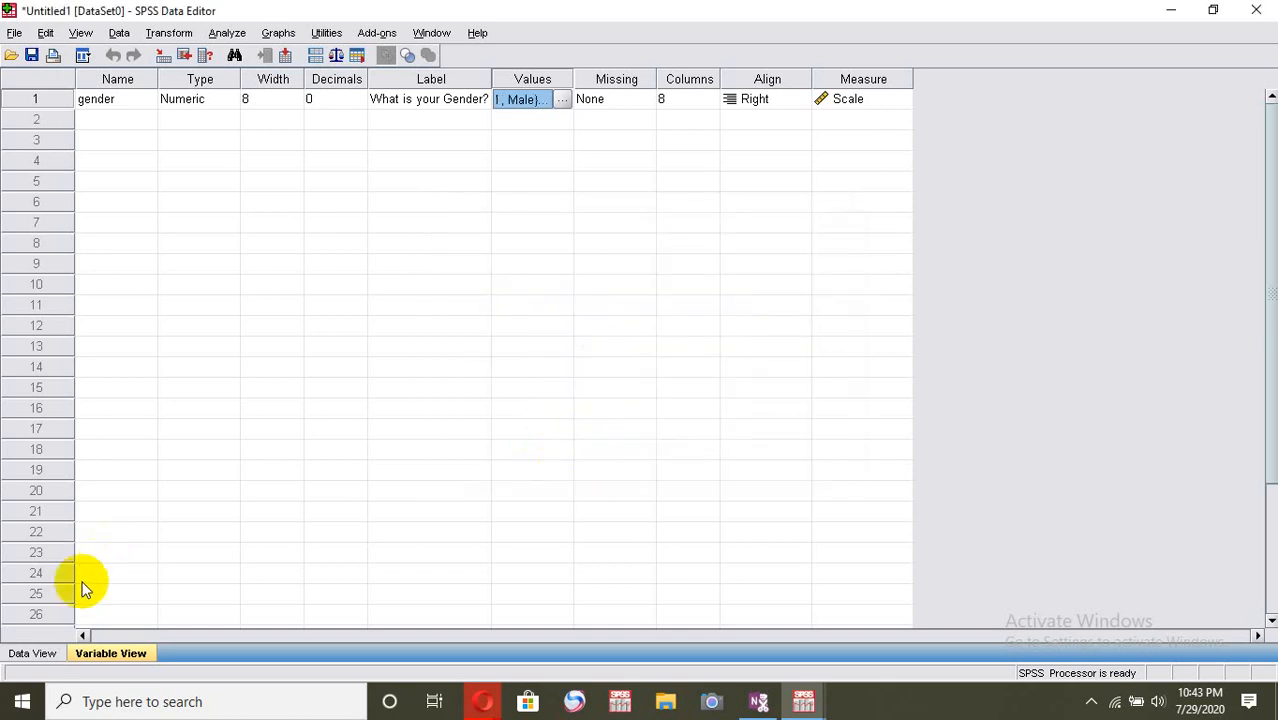
# Switch to the data sheet and set the first case's gender to Male
pyautogui.click(38, 653)
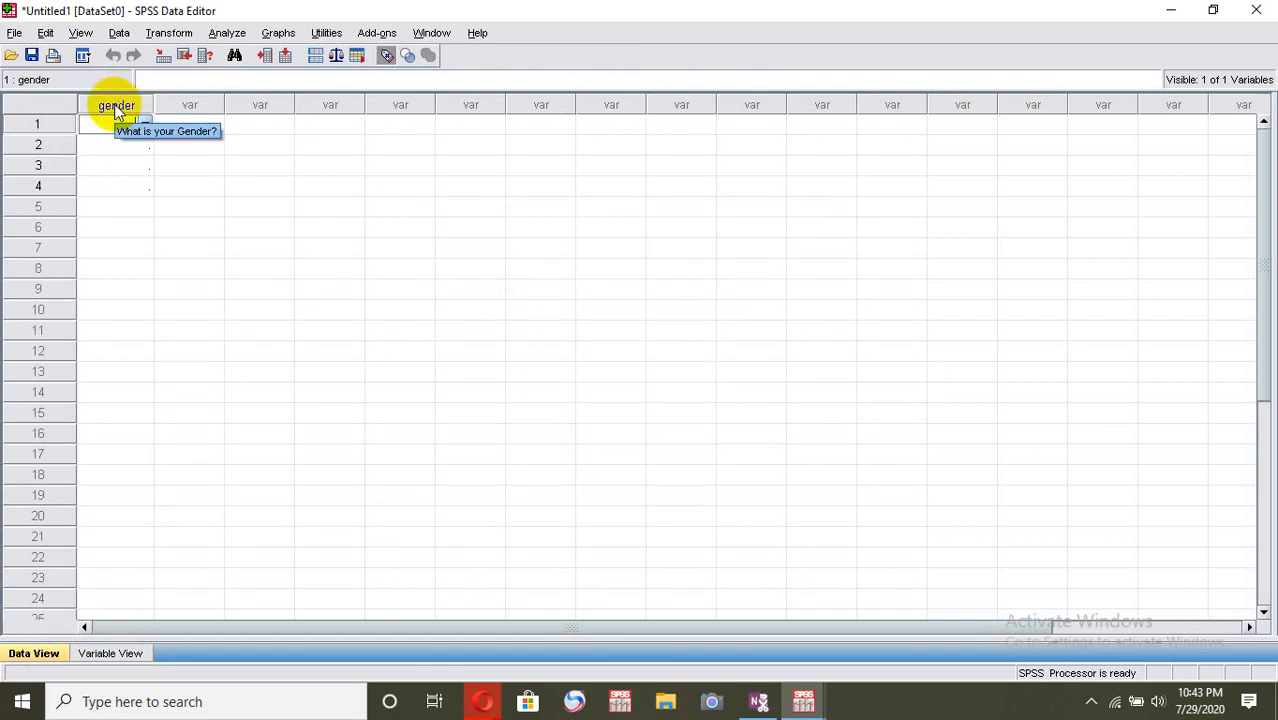
pyautogui.hotkey('alt', 'Down')
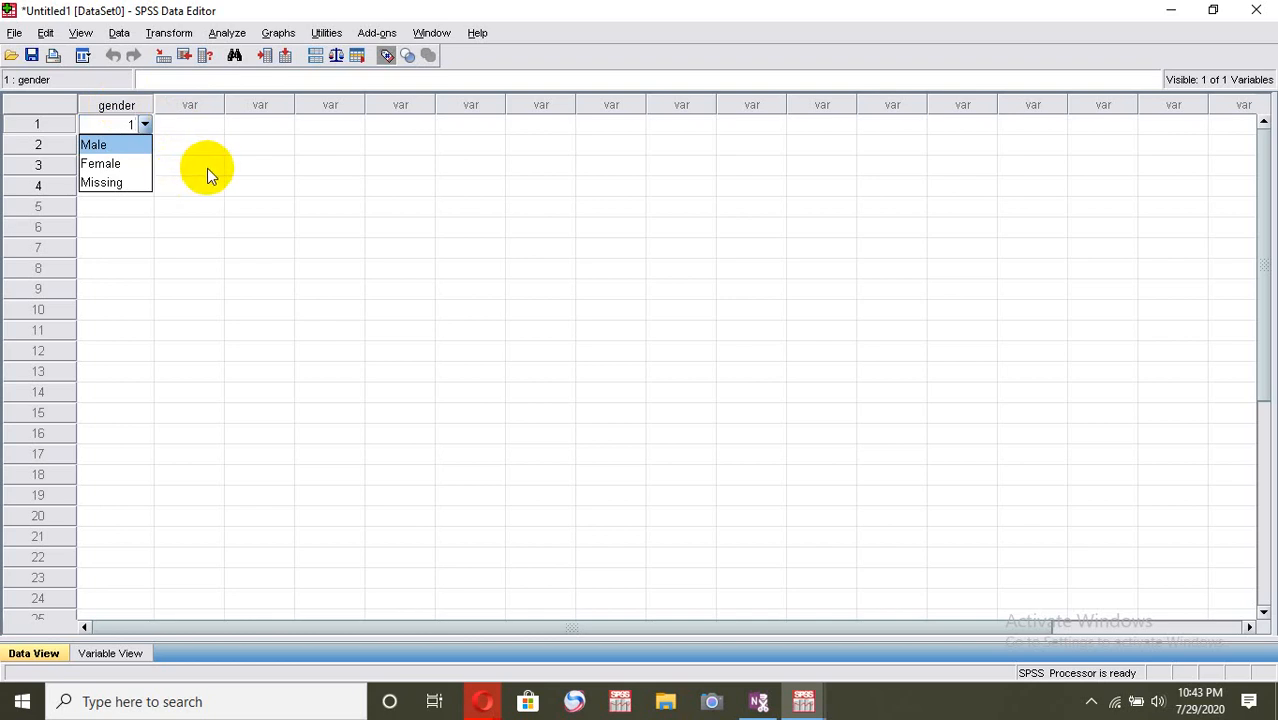
pyautogui.press('Return')
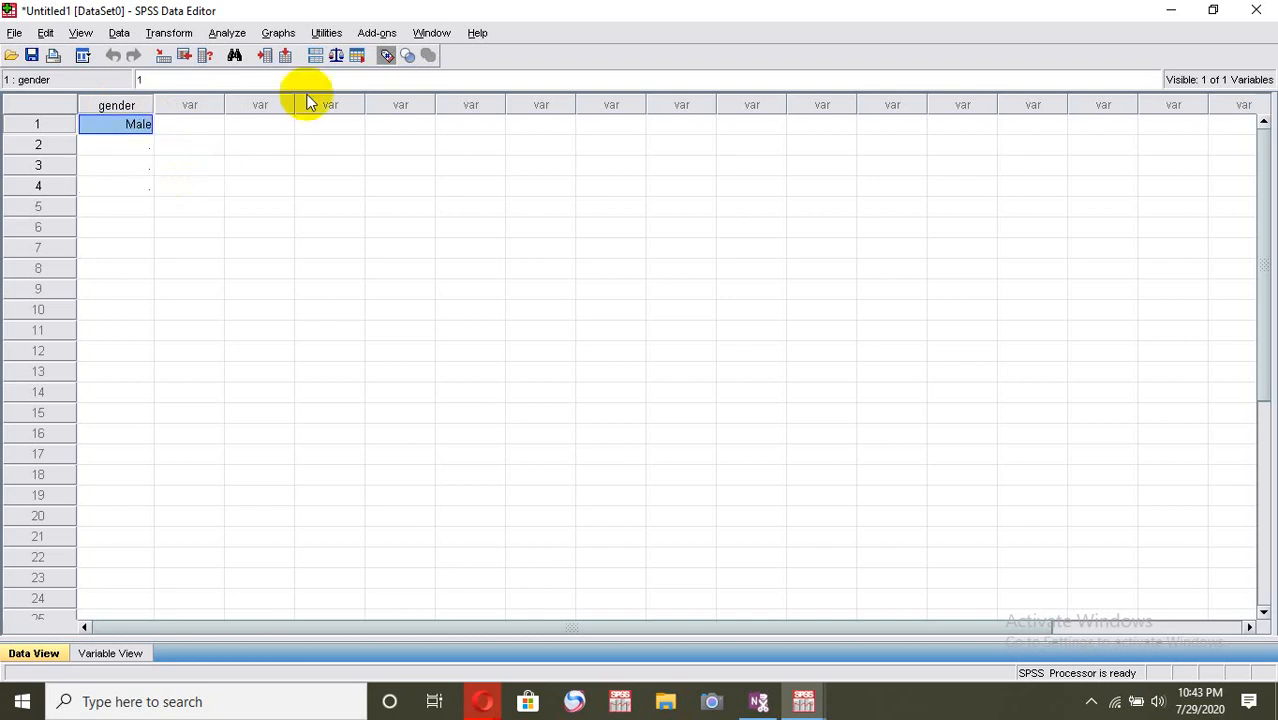
# Show numeric codes instead of value labels and enter 1 as the gender of cases 2 to 7
pyautogui.click(388, 56)
pyautogui.press('Return')
pyautogui.write('1 1 1 1 1 1')
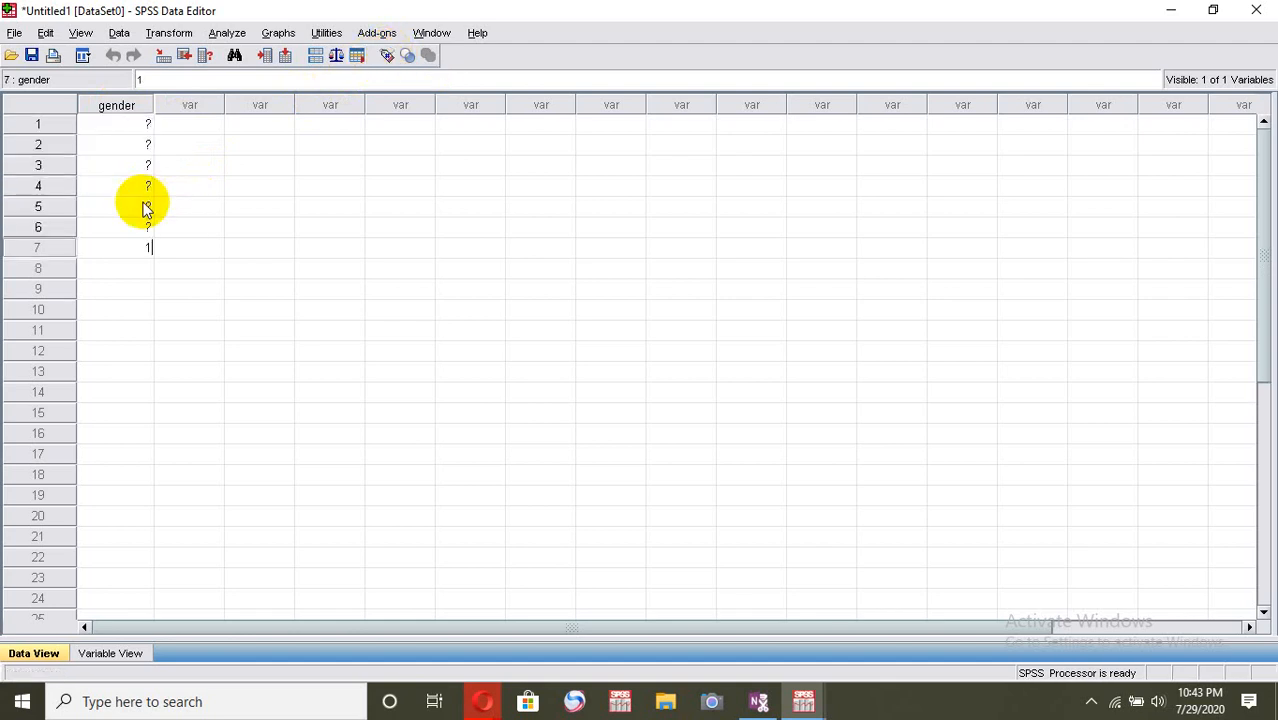
pyautogui.press('Return')
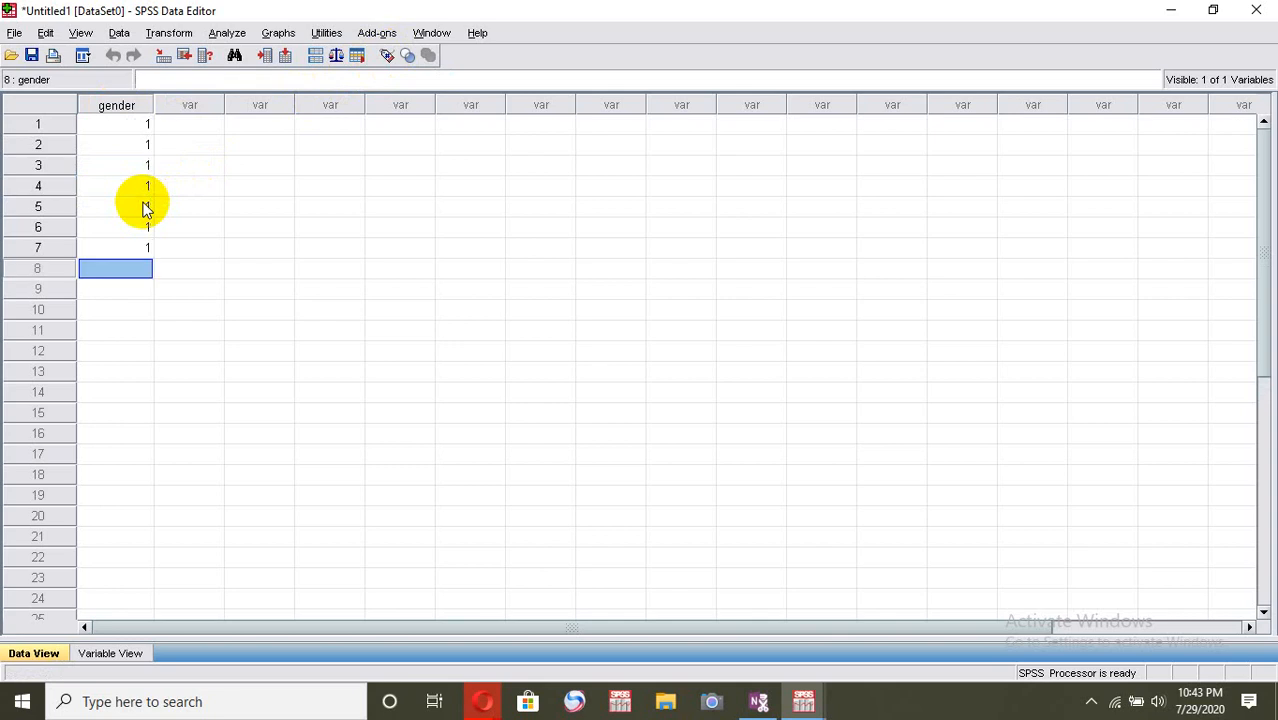
# Enter 2 as the gender of cases 8 and 9, and briefly display the column as value labels
pyautogui.write('2')
pyautogui.press('Return')
pyautogui.write('2')
pyautogui.press('Return')
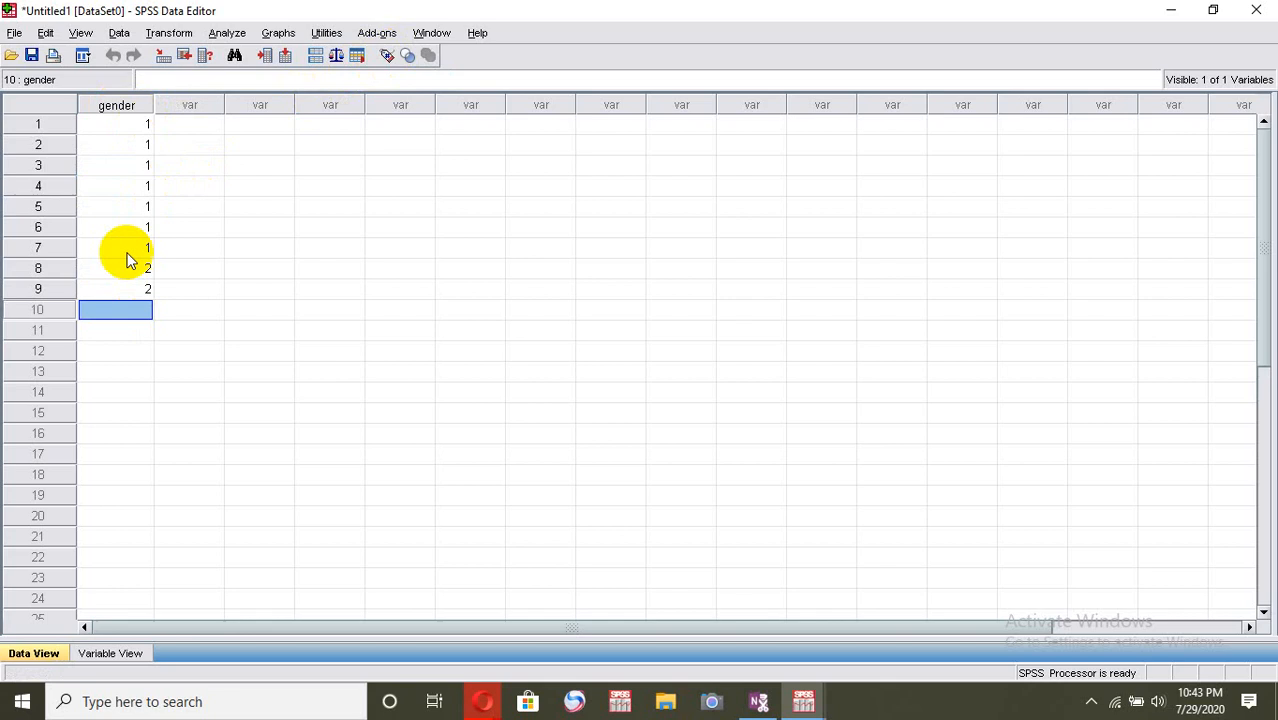
pyautogui.click(385, 55)
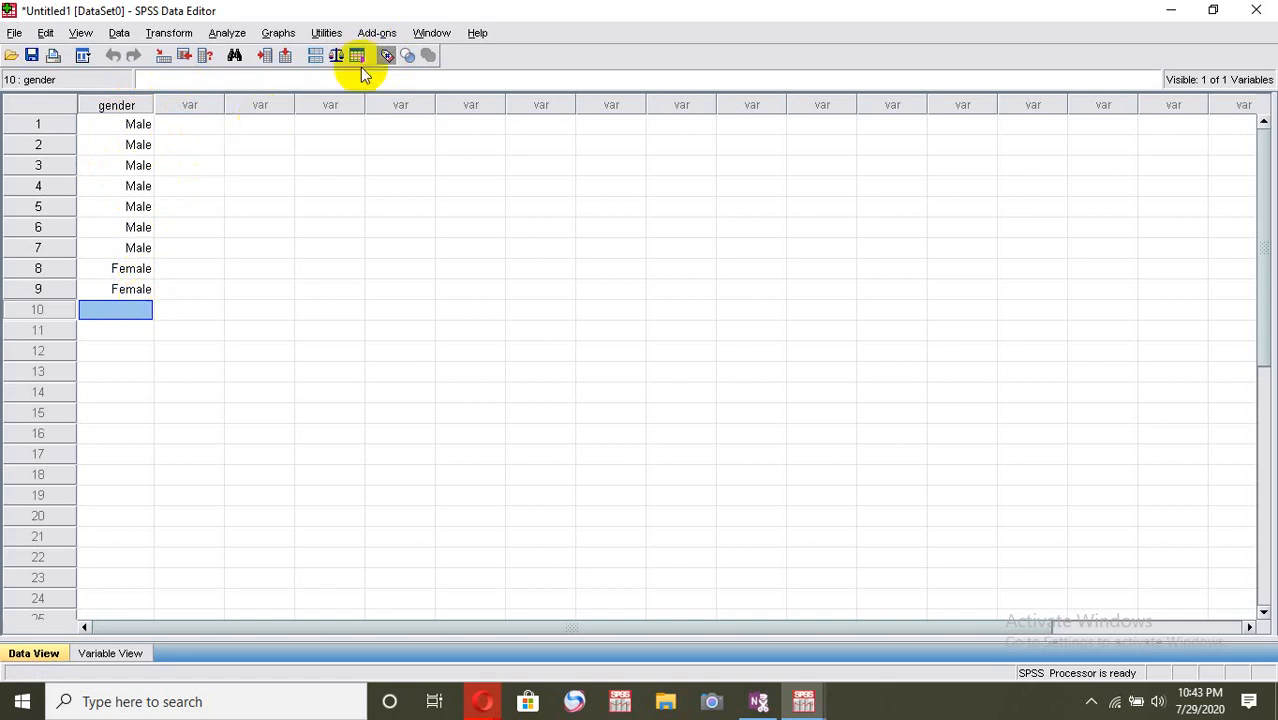
pyautogui.click(385, 55)
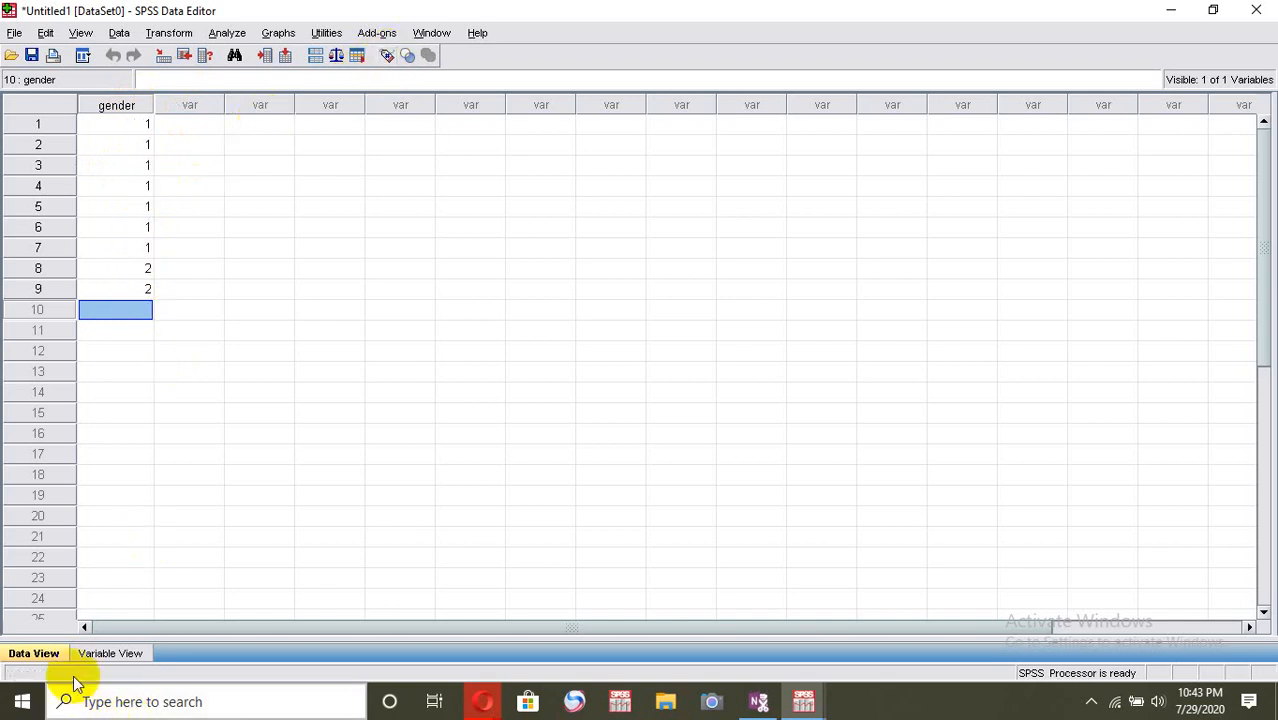
# Return to the variable definitions and set 99 as a discrete missing value for gender
pyautogui.click(96, 651)
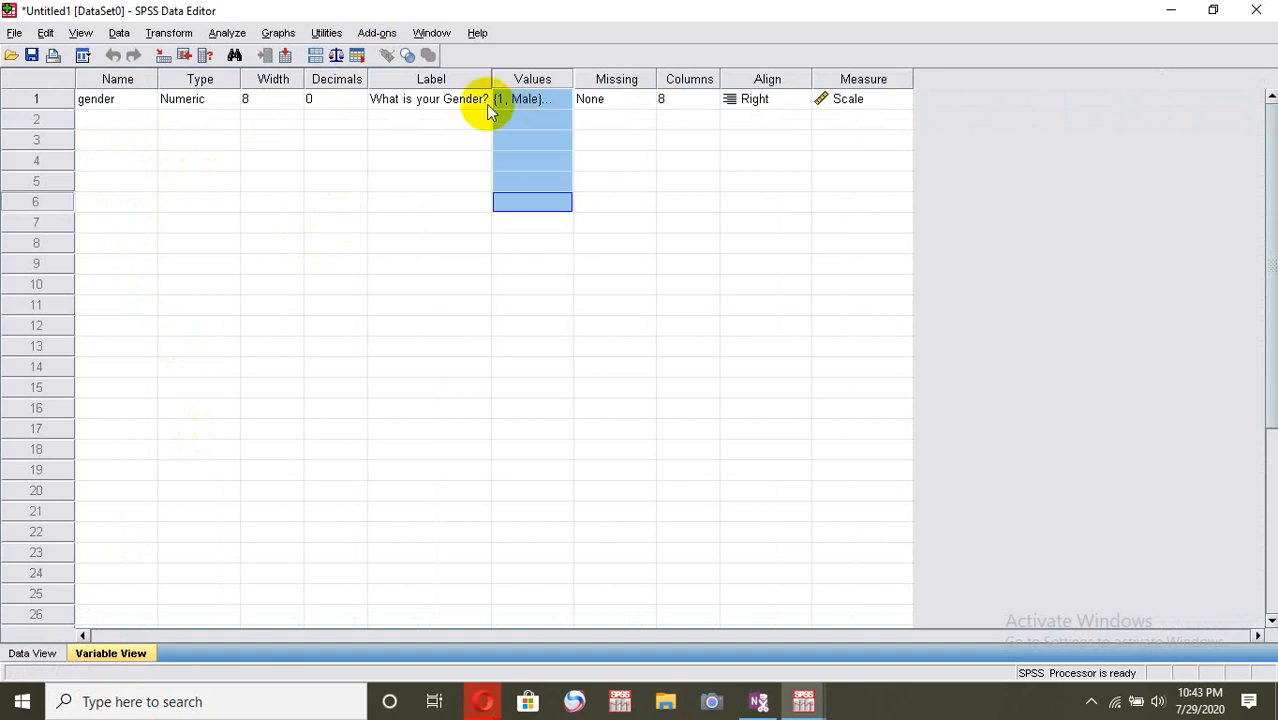
pyautogui.click(612, 100)
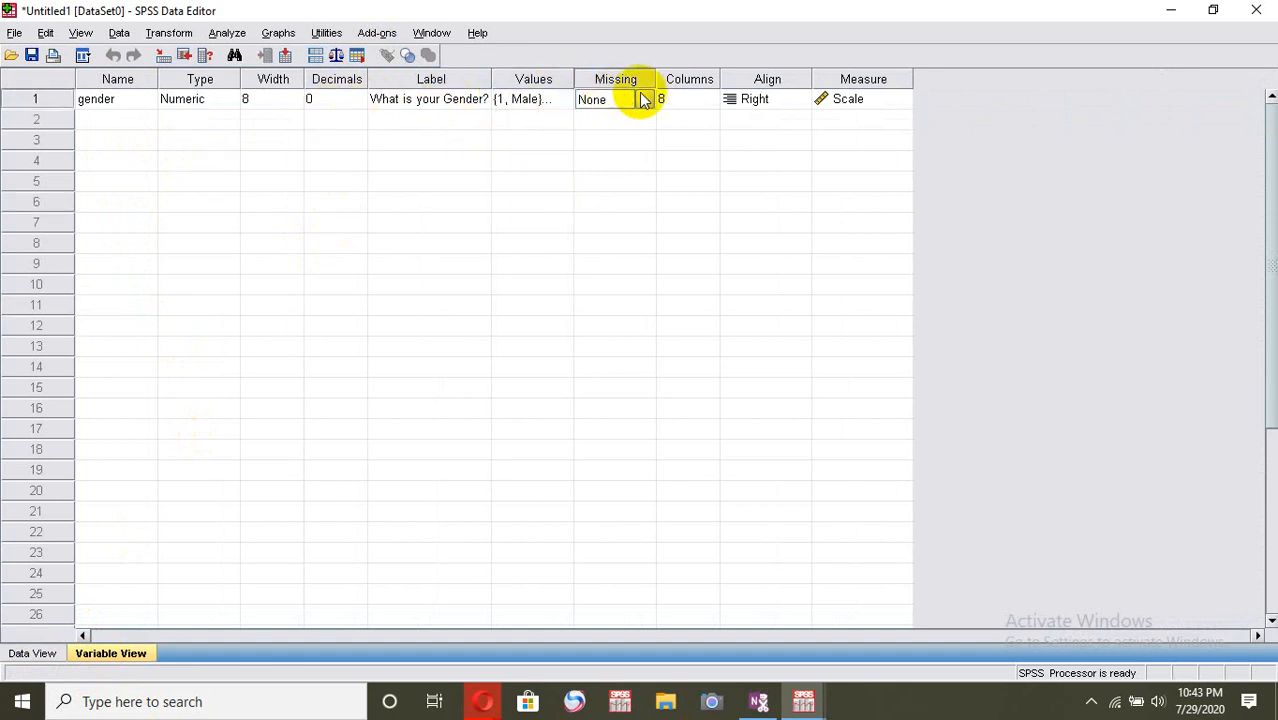
pyautogui.click(645, 99)
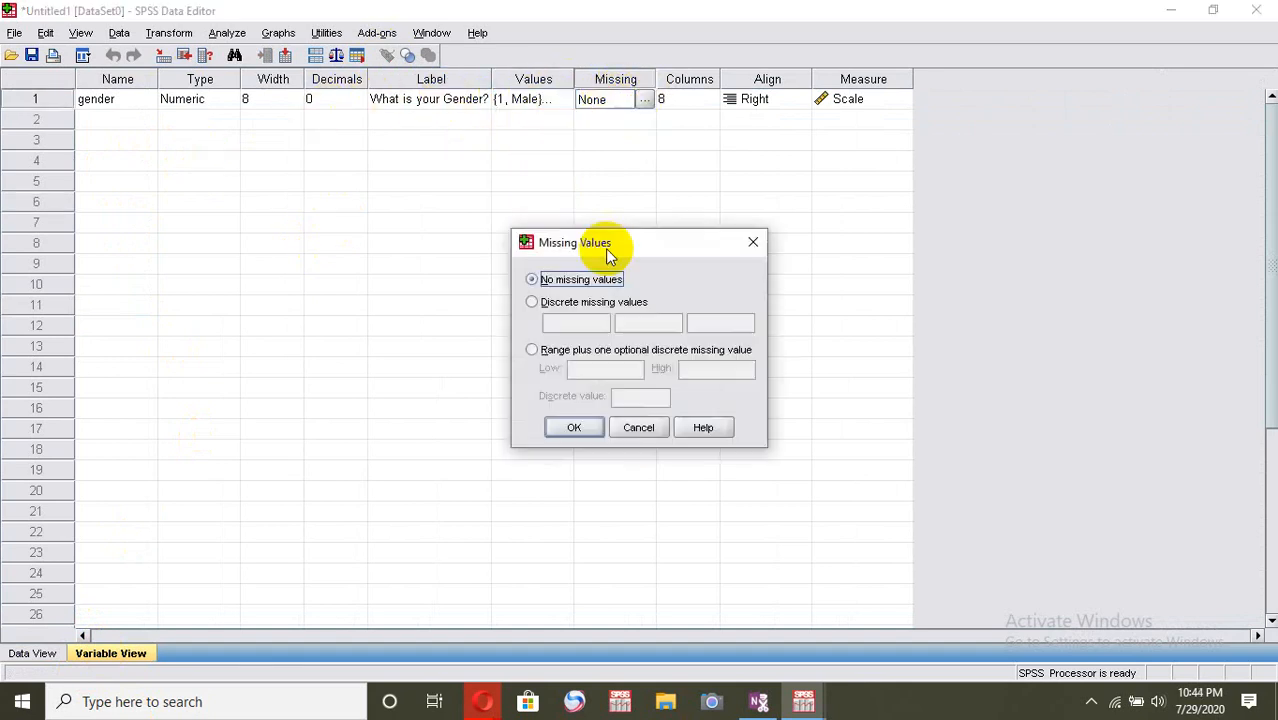
pyautogui.click(588, 303)
pyautogui.click(574, 320)
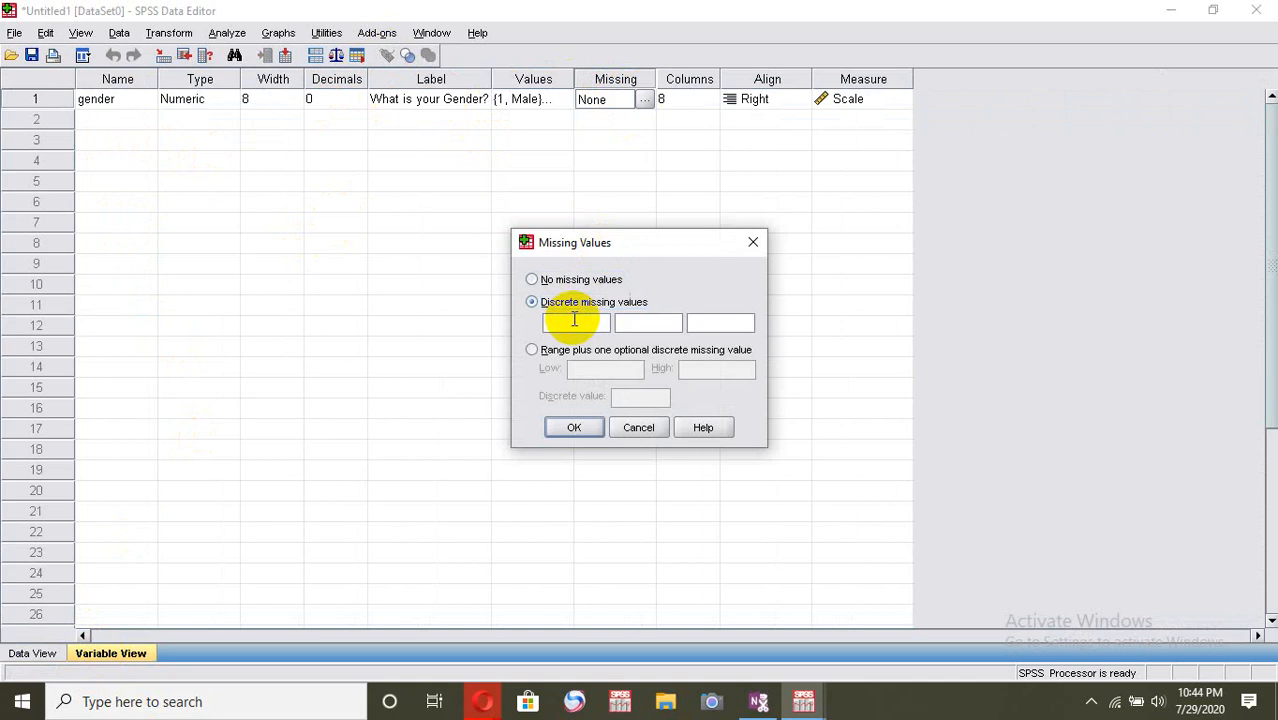
pyautogui.write('0')
pyautogui.press('BackSpace')
pyautogui.write('99')
pyautogui.click(576, 427)
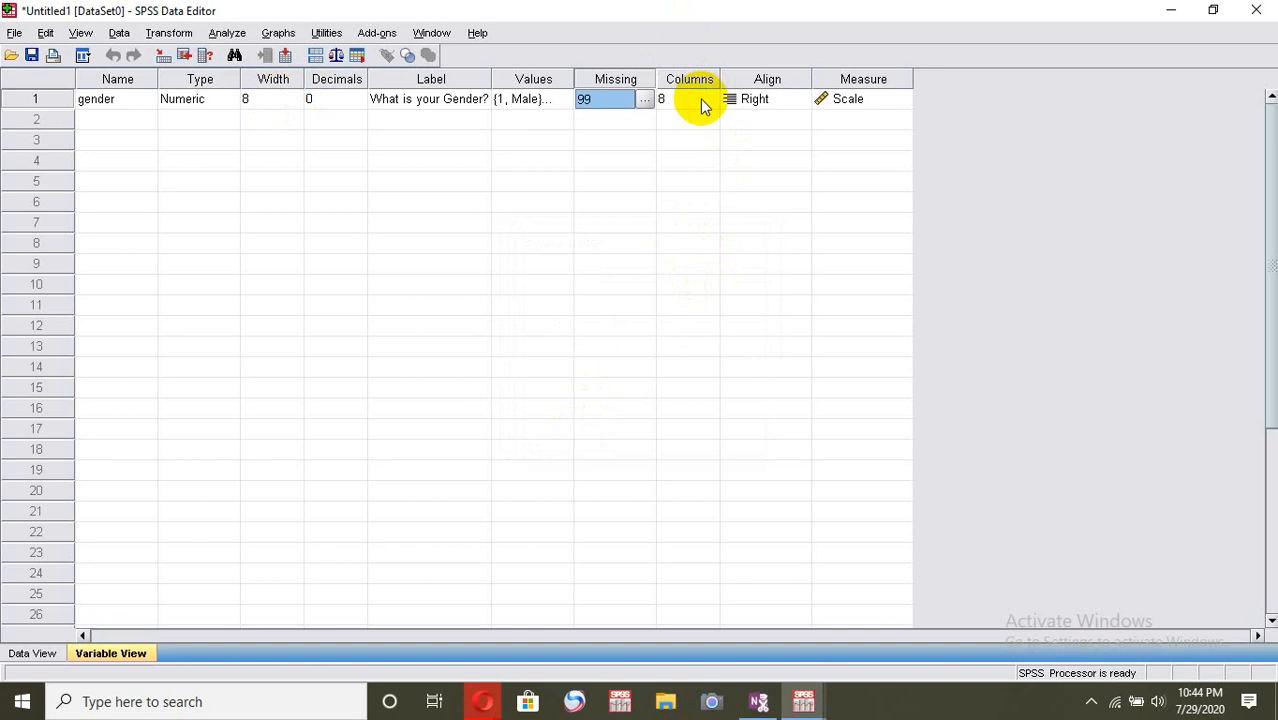
# Try Left alignment for the gender variable and set it back to Right
pyautogui.click(757, 105)
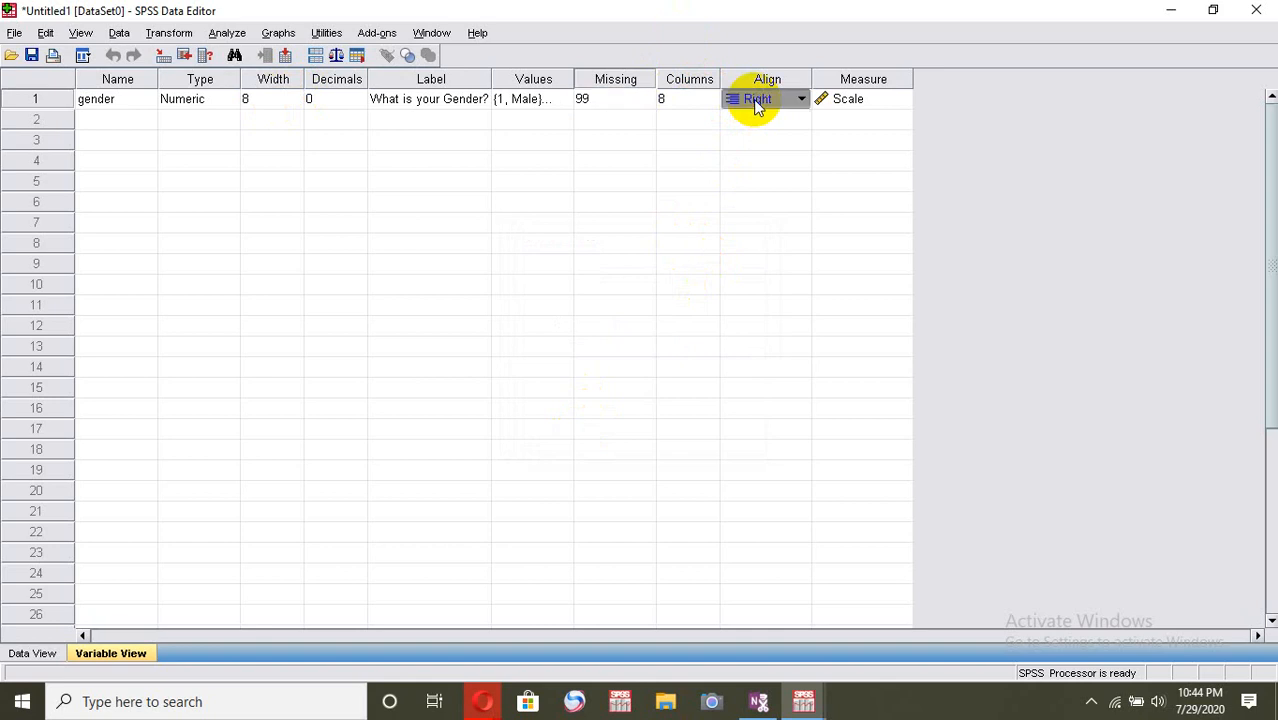
pyautogui.click(757, 105)
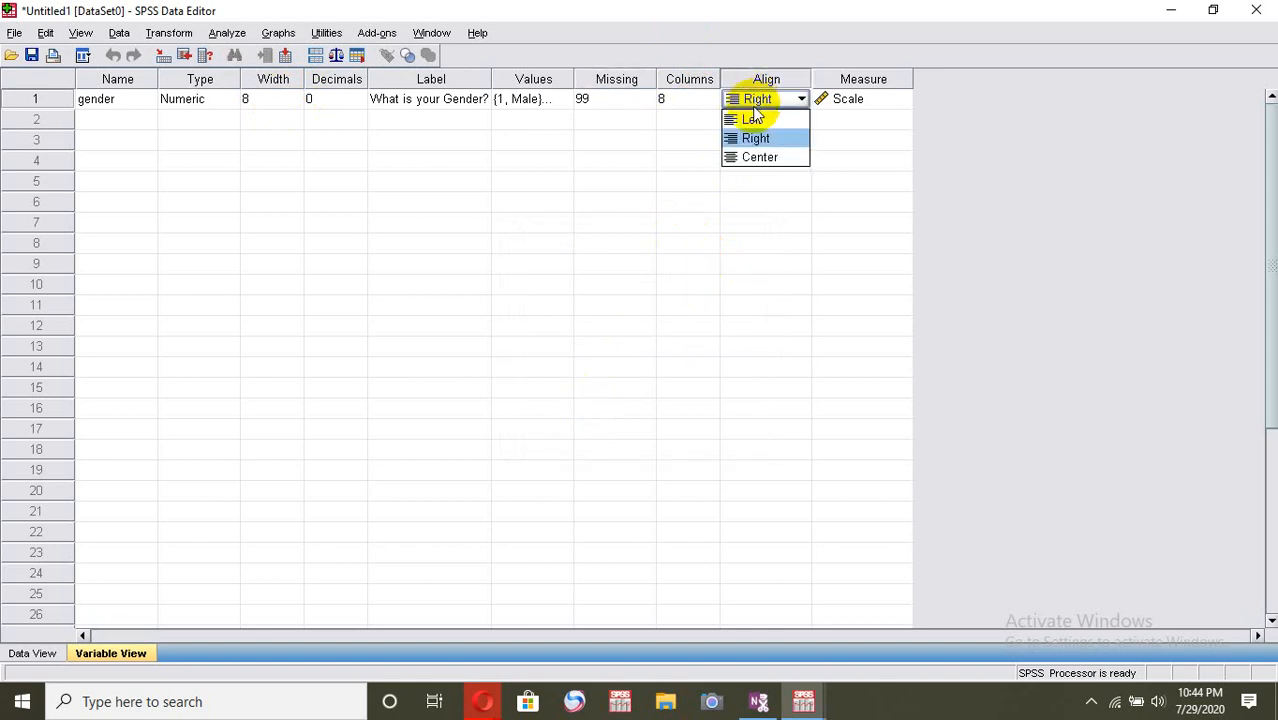
pyautogui.click(754, 119)
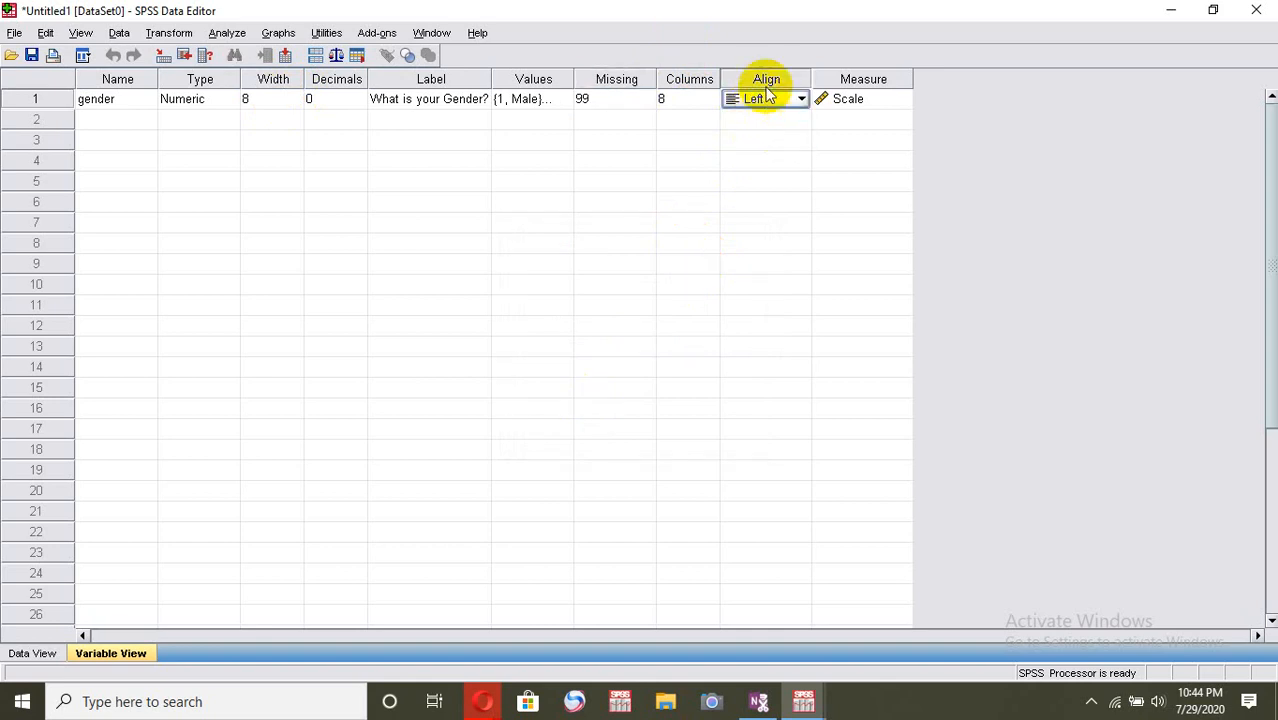
pyautogui.click(760, 99)
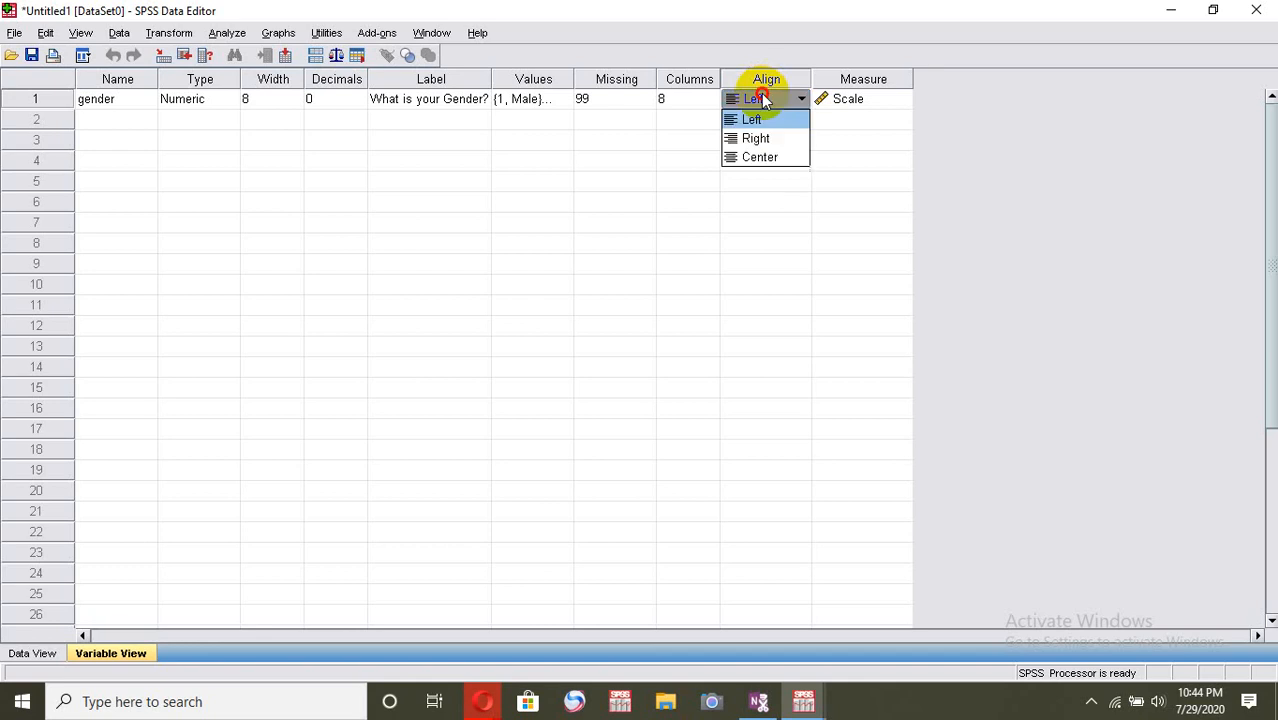
pyautogui.click(755, 140)
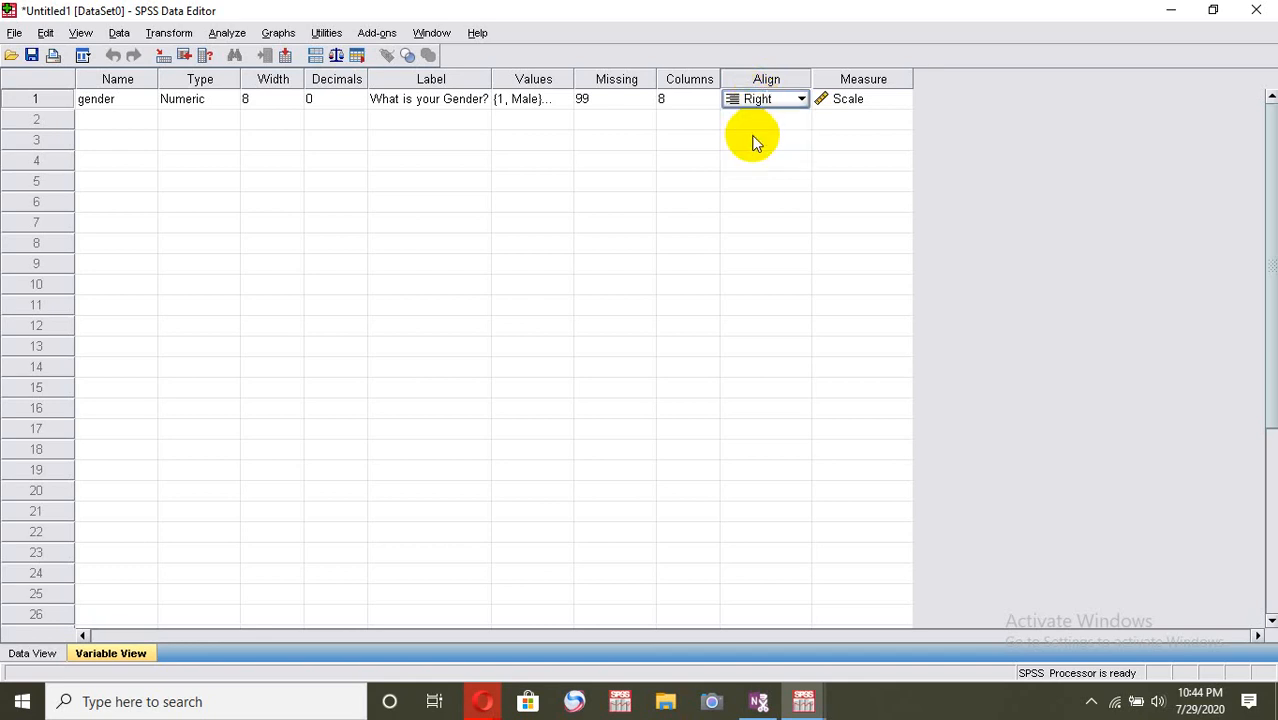
pyautogui.click(767, 96)
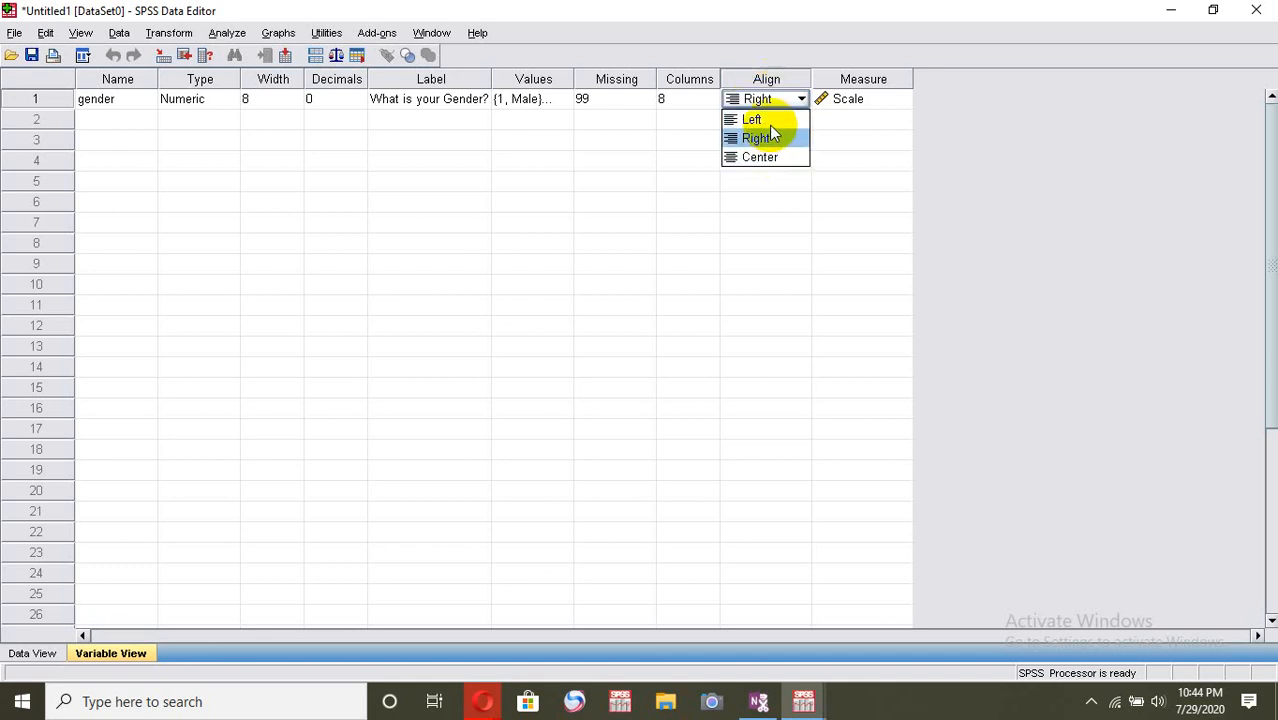
pyautogui.click(767, 137)
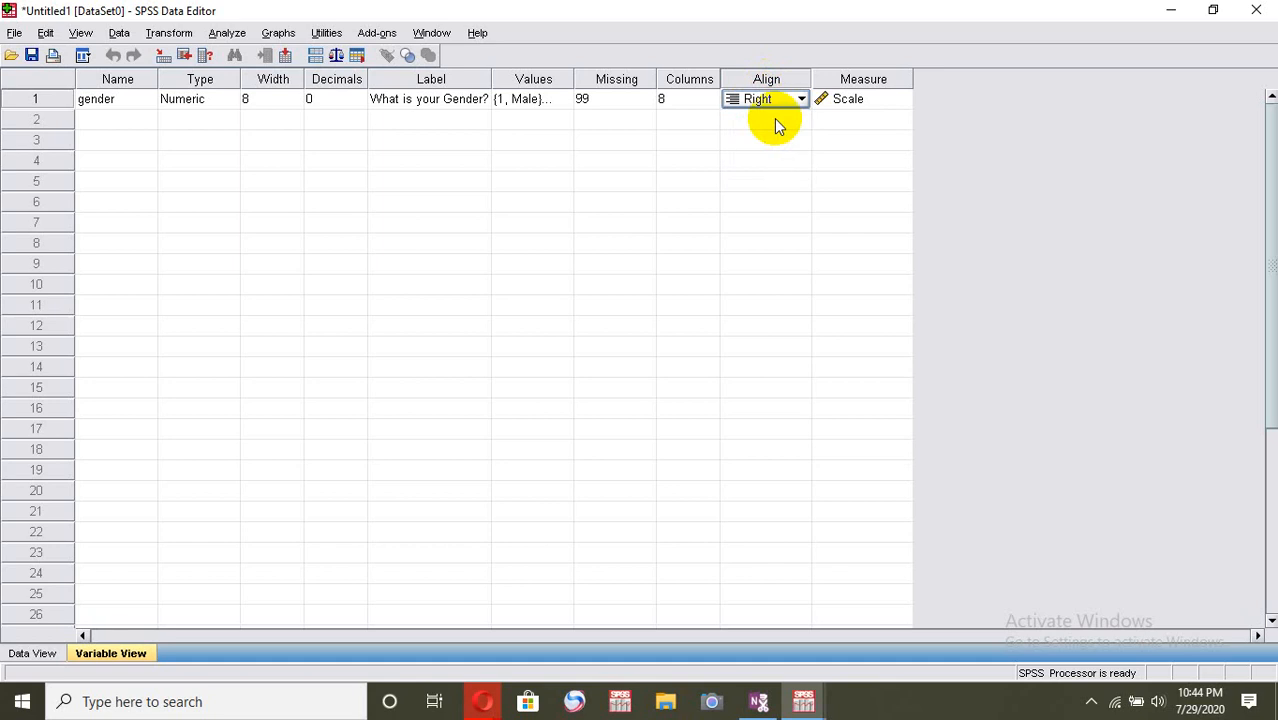
# Set the gender variable's measurement level to Nominal
pyautogui.click(849, 96)
pyautogui.click(852, 97)
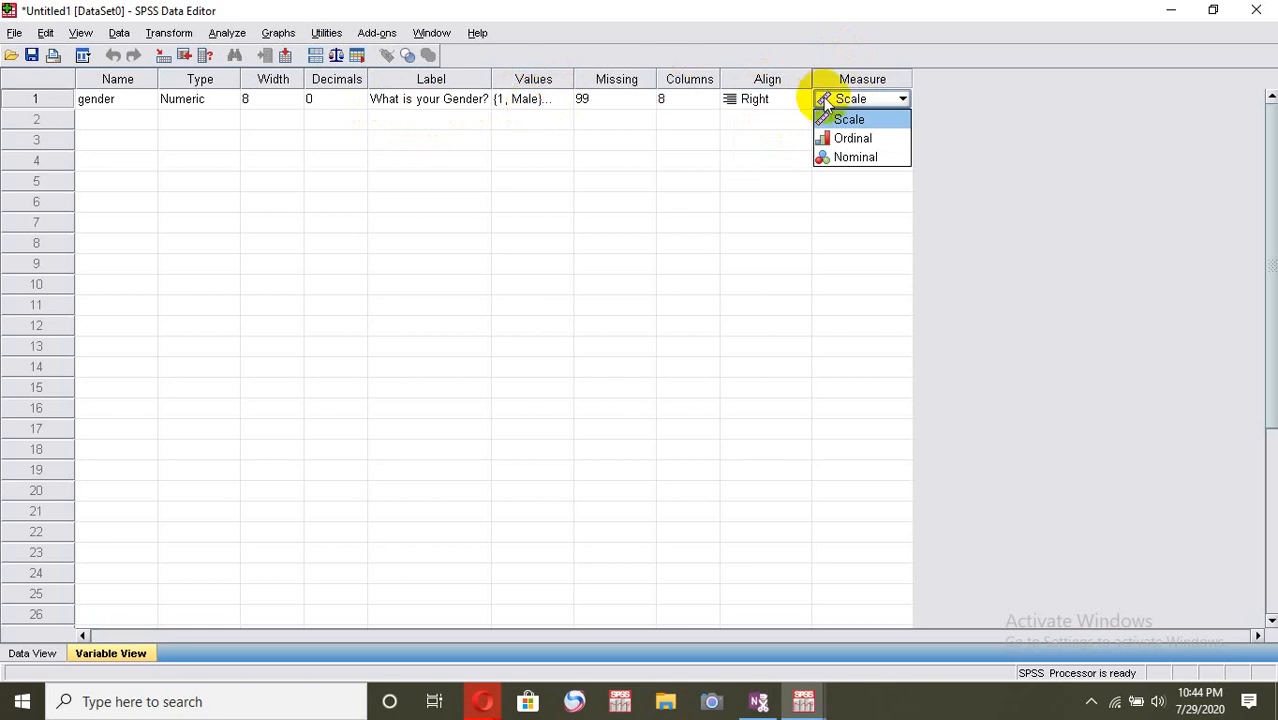
pyautogui.click(852, 158)
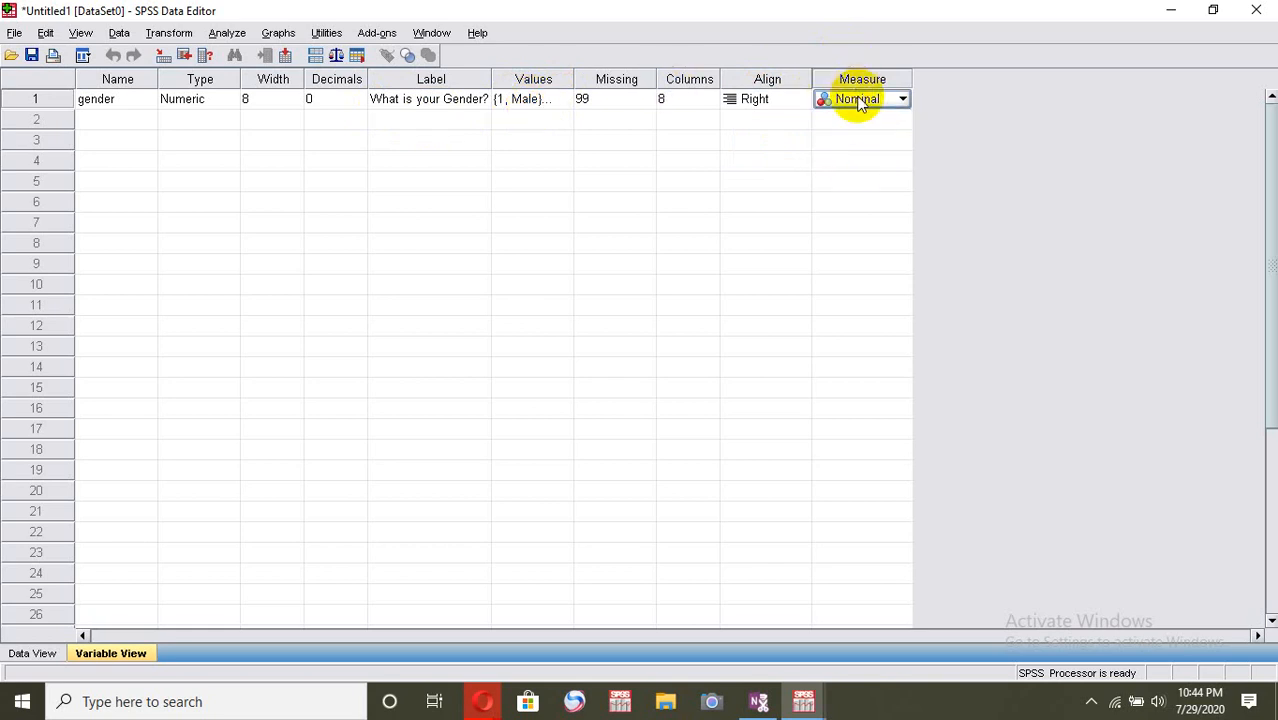
# Try to enter age as the name of a second variable below gender
pyautogui.click(125, 118)
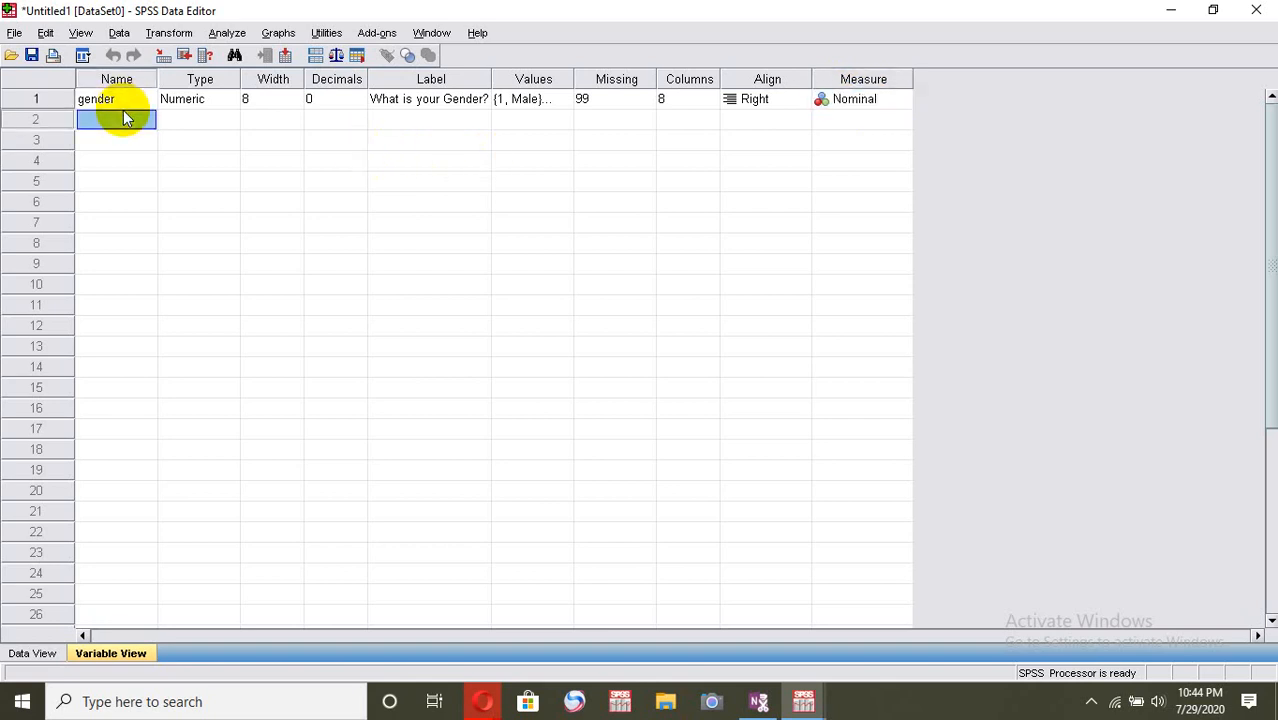
pyautogui.write('age')
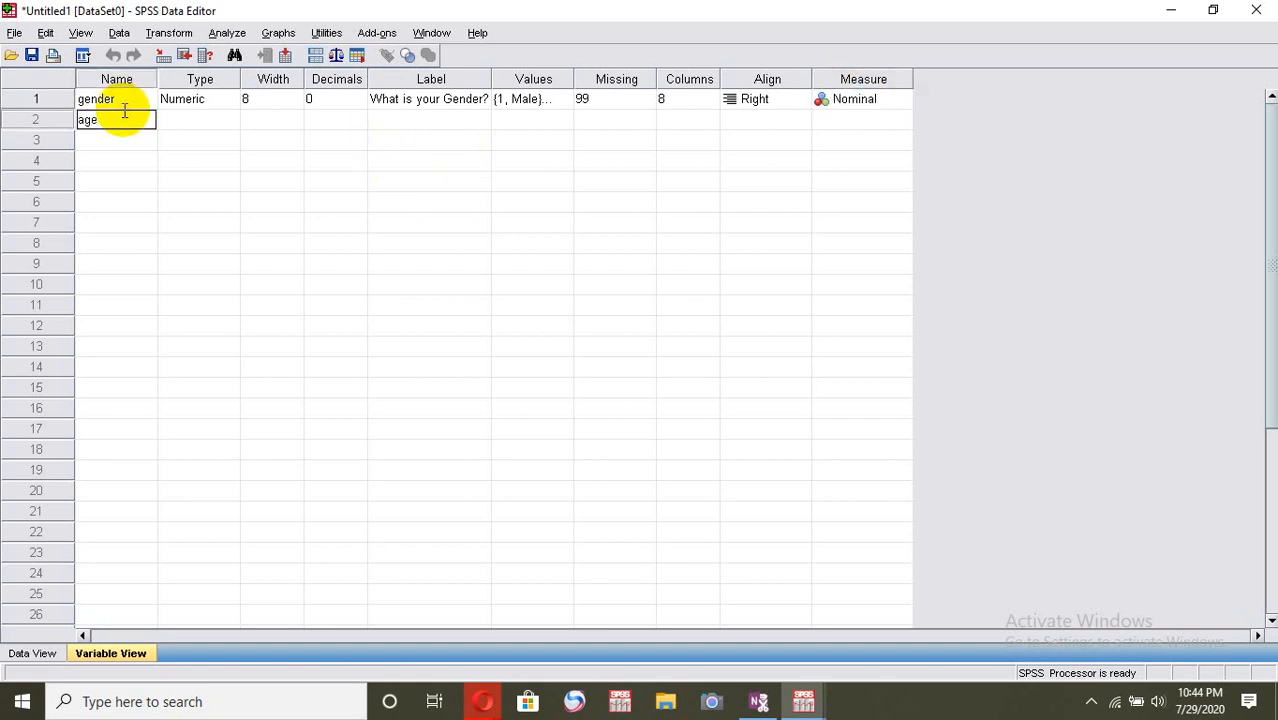
pyautogui.press('Escape')
pyautogui.press('Tab')
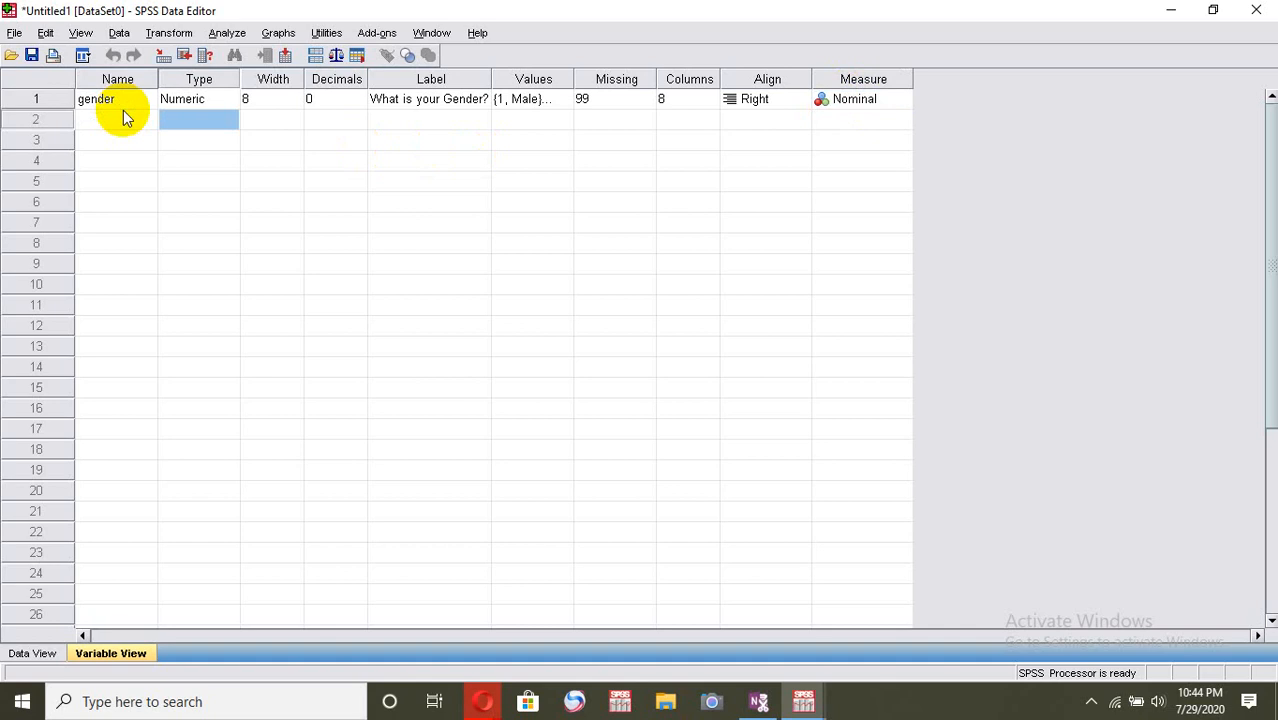
pyautogui.press('Return')
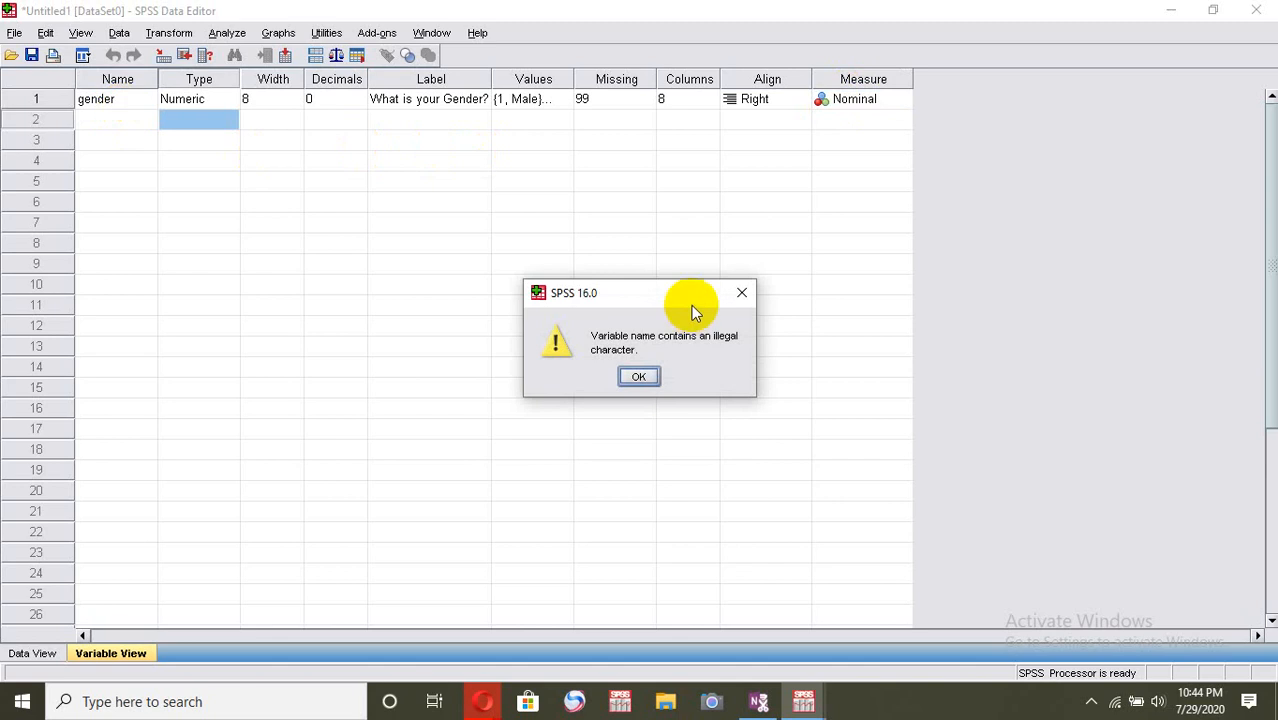
pyautogui.moveTo(665, 291); pyautogui.dragTo(305, 204)
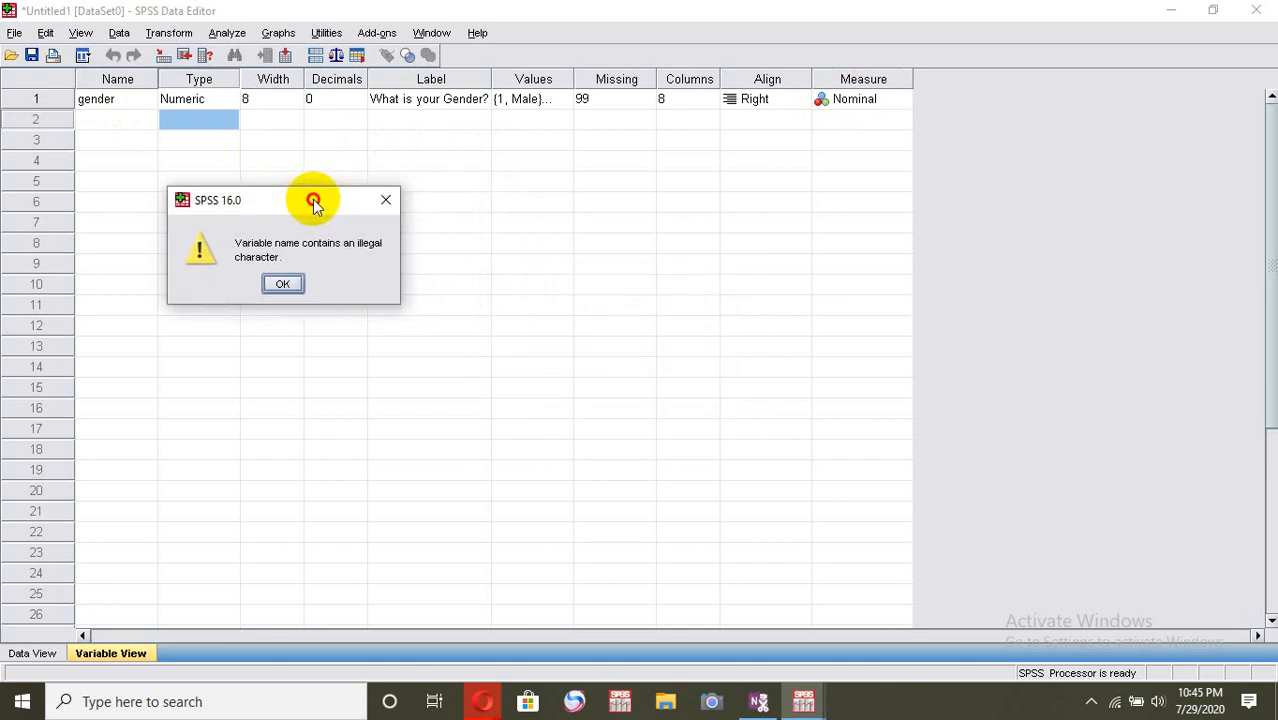
pyautogui.click(285, 283)
# Define a variable named age in the second row
pyautogui.click(115, 121)
pyautogui.write('age')
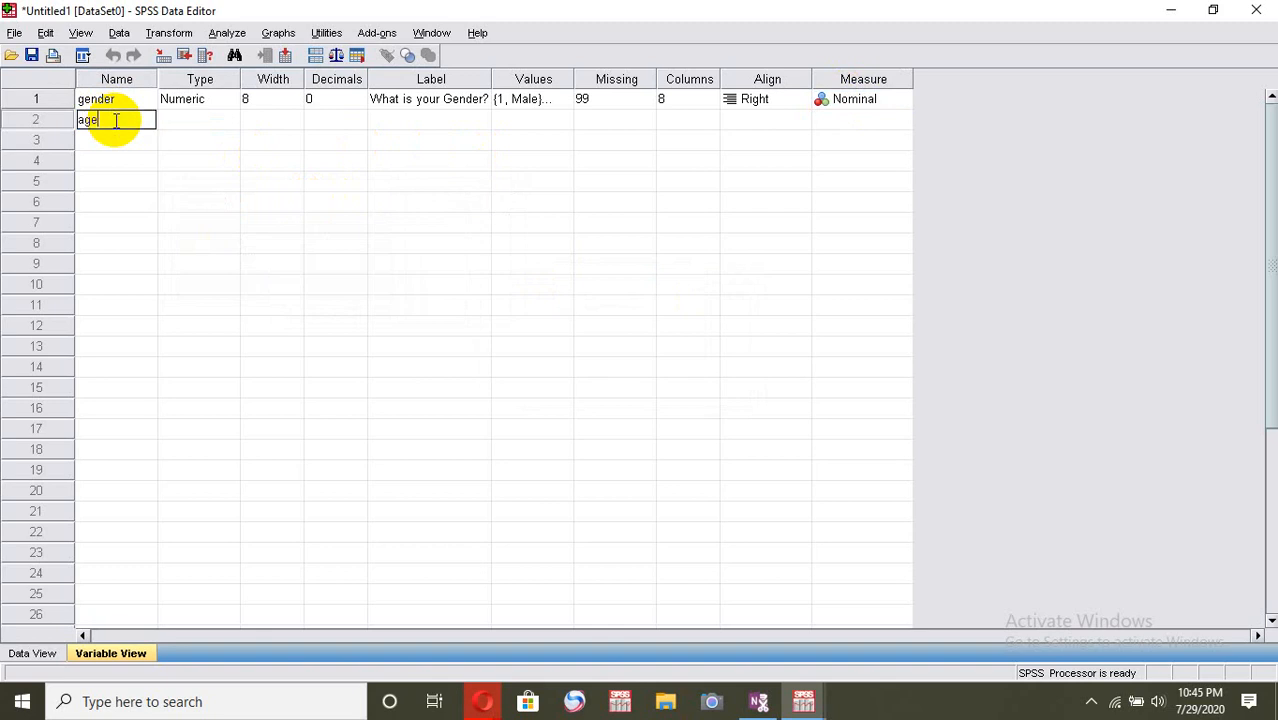
pyautogui.press('Tab')
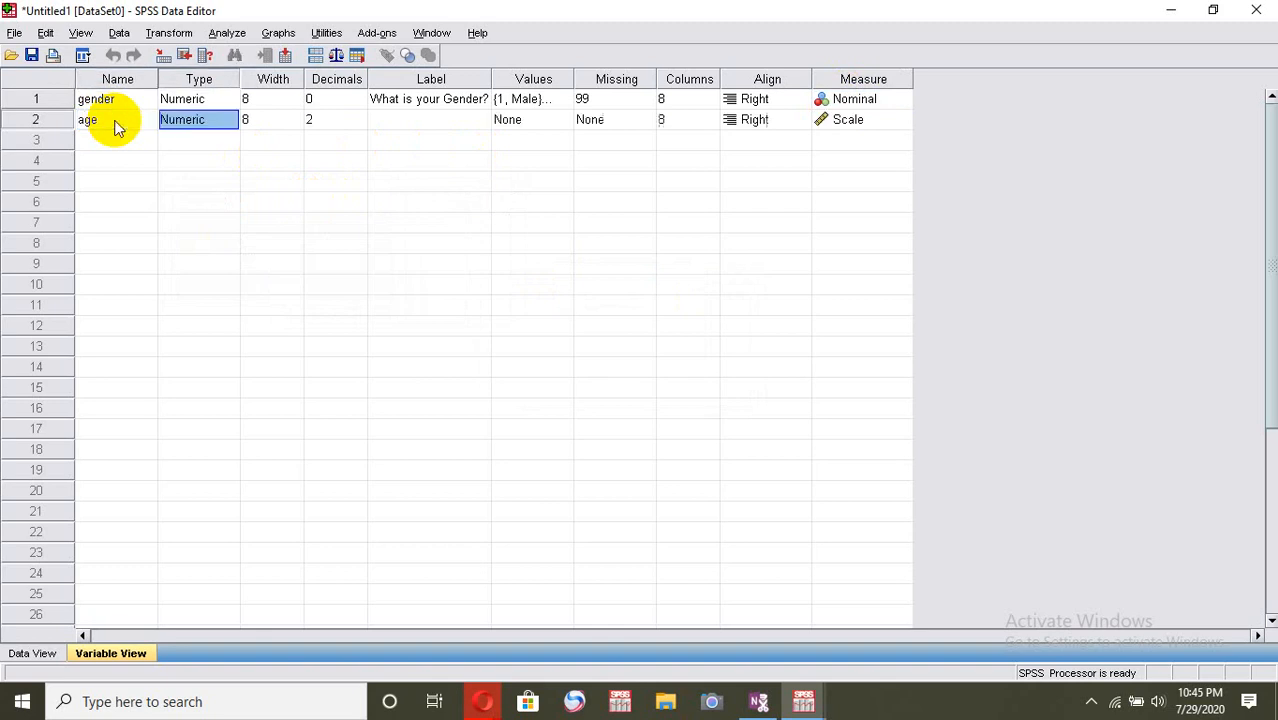
# Set the age variable's decimals to 0
pyautogui.click(352, 124)
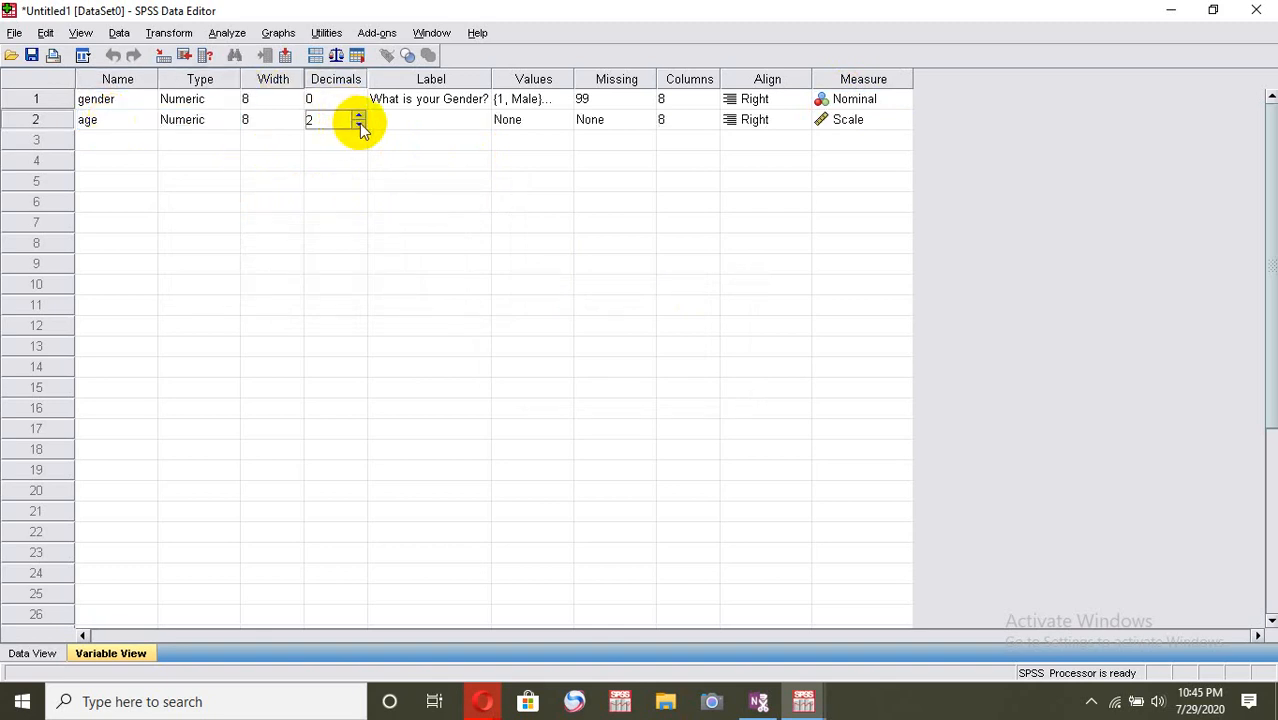
pyautogui.click(359, 124)
pyautogui.click(359, 124)
# Label the age variable "How old are you?"
pyautogui.click(403, 118)
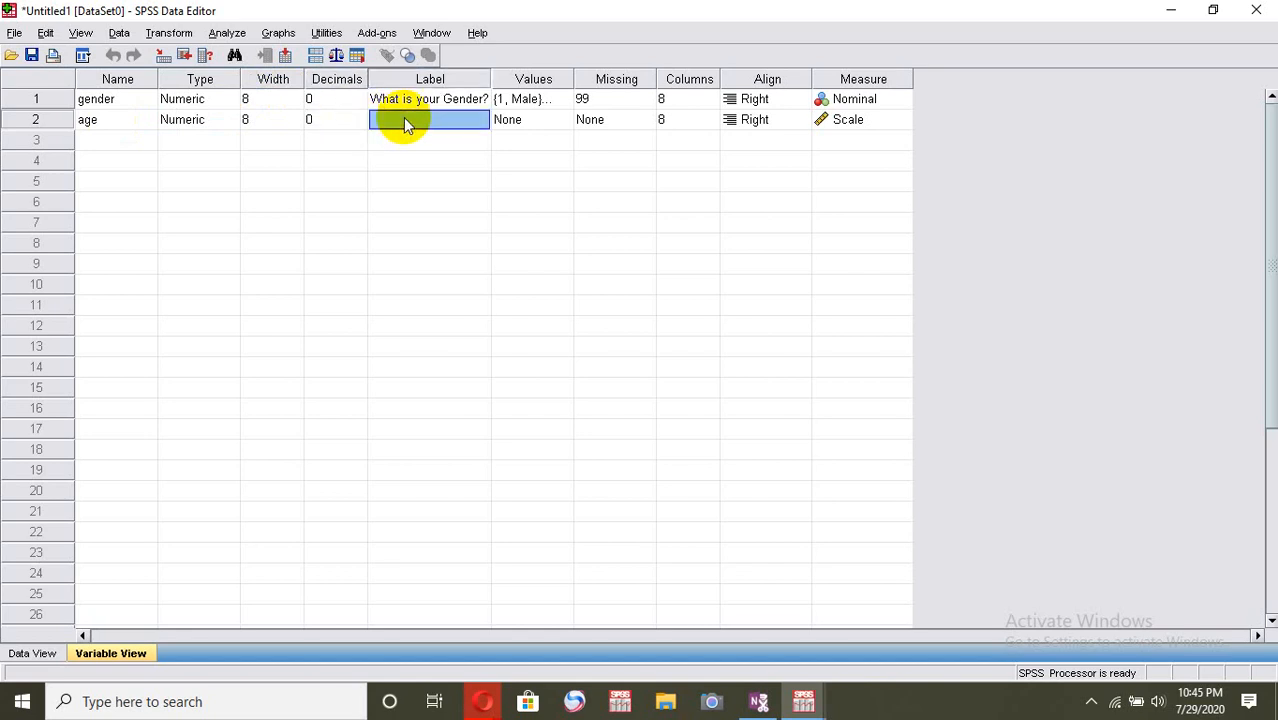
pyautogui.write('w')
pyautogui.press('BackSpace')
pyautogui.write('How old ar')
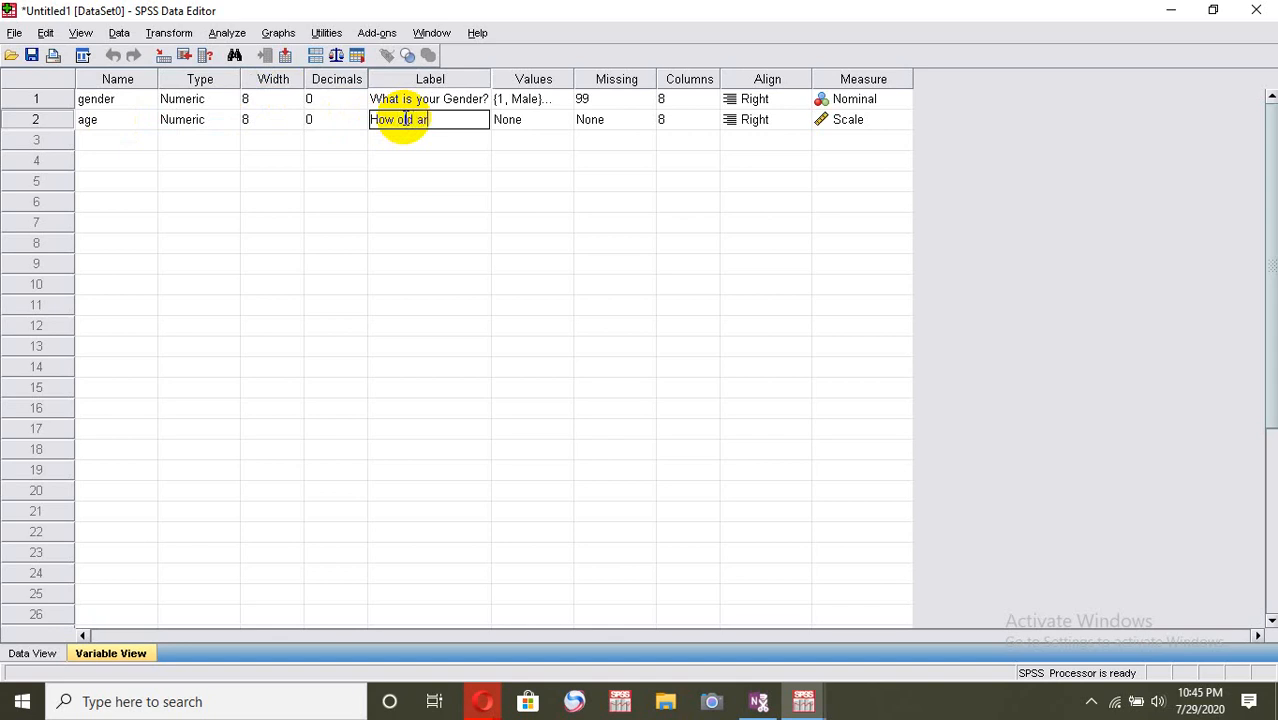
pyautogui.write('e you?')
pyautogui.press('Tab')
# Open the age variable's value labels and add value 1 with the label "15 -25"
pyautogui.click(552, 122)
pyautogui.click(561, 120)
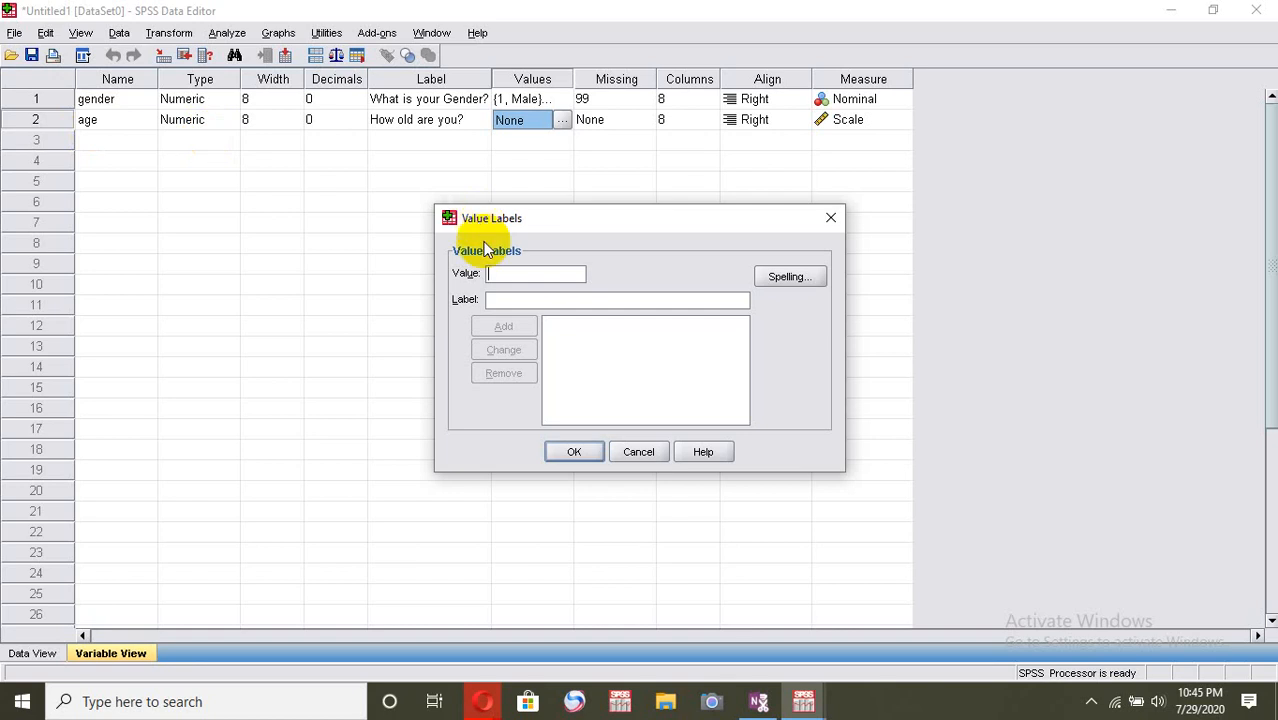
pyautogui.write('1')
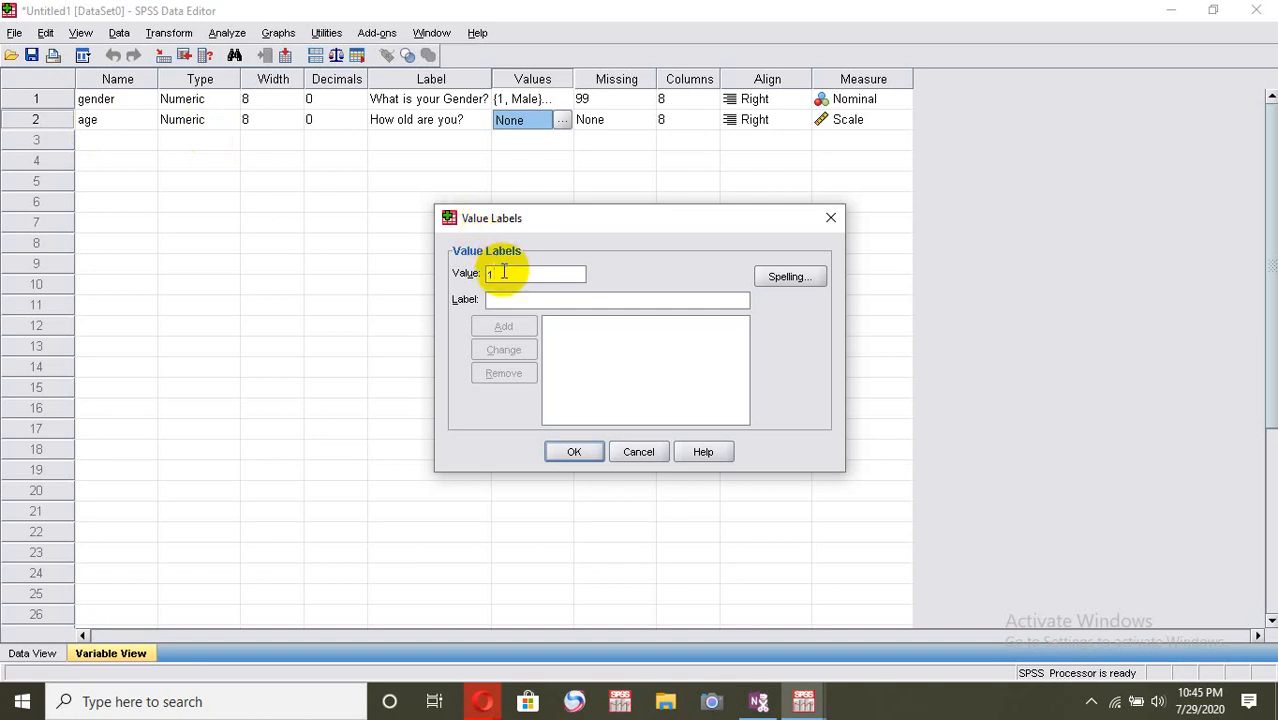
pyautogui.click(504, 298)
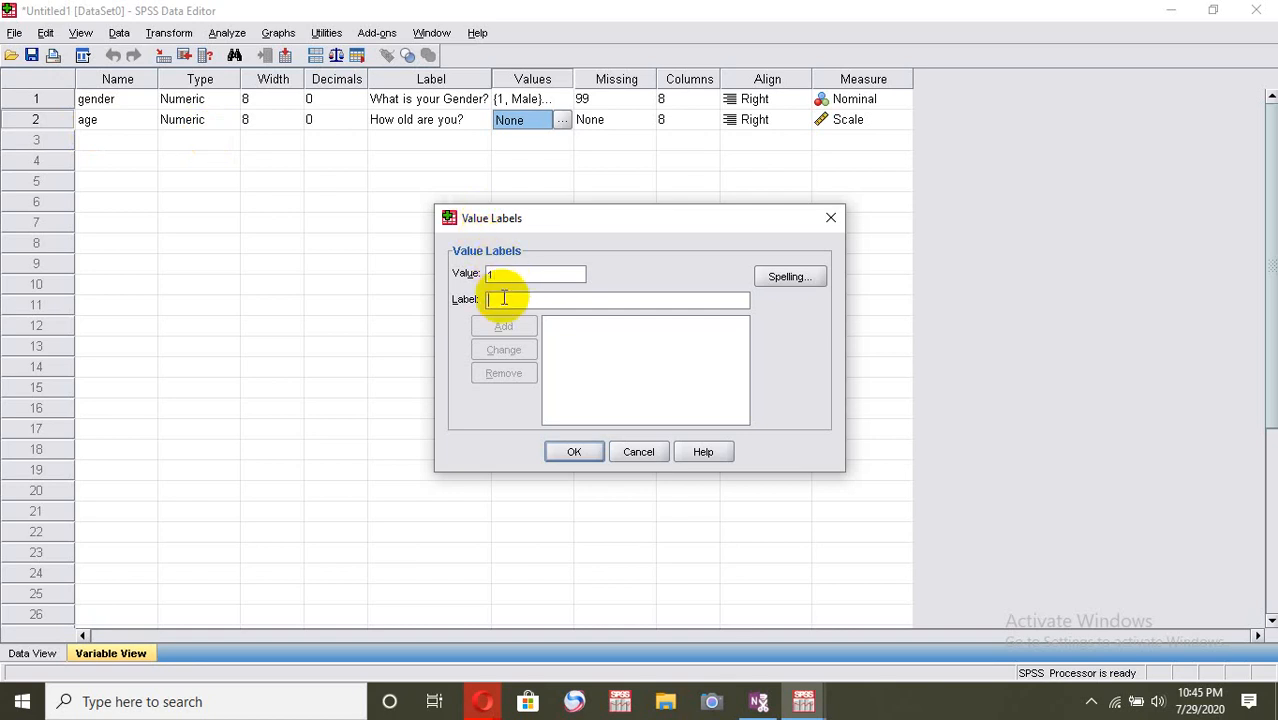
pyautogui.write('18')
pyautogui.press('BackSpace')
pyautogui.write('5-25')
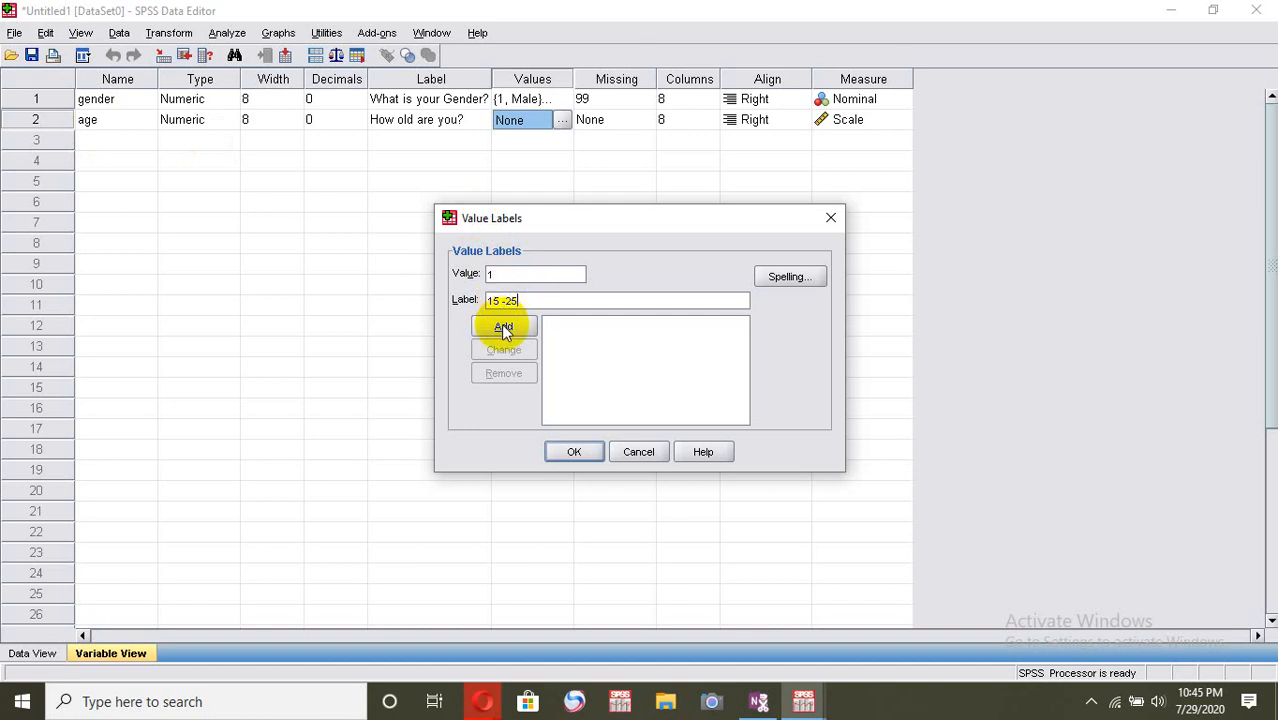
pyautogui.click(503, 326)
# Add value 2 with the label "26-35" to the age value labels
pyautogui.write('2')
pyautogui.click(496, 303)
pyautogui.write('26')
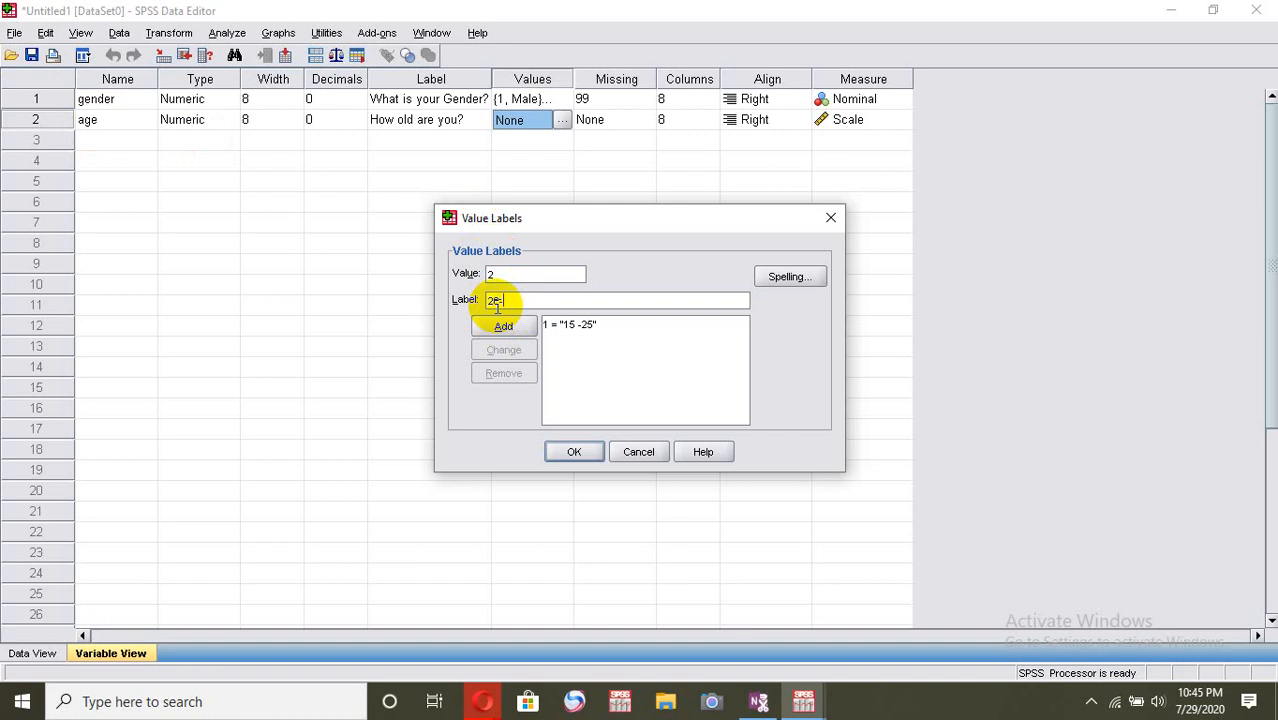
pyautogui.write('-35')
pyautogui.click(505, 326)
# Add value 3 with the label "36-45" to the age value labels
pyautogui.write('3')
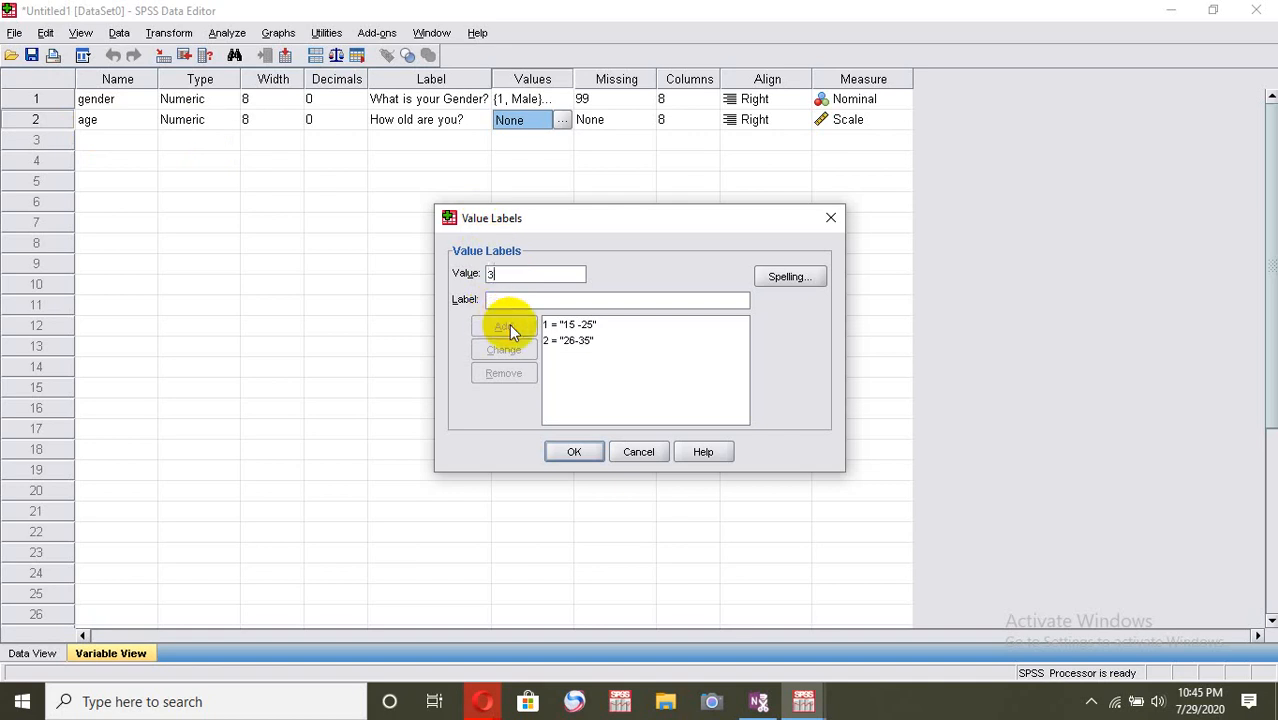
pyautogui.click(526, 296)
pyautogui.write('3')
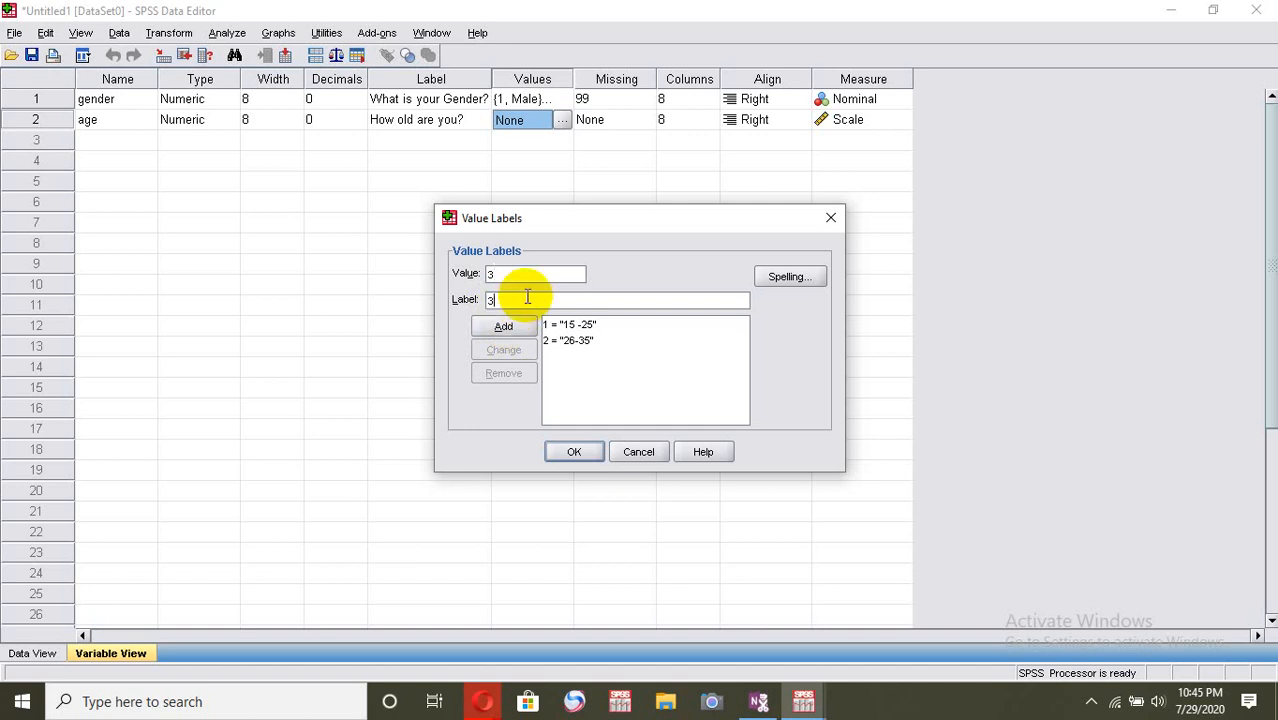
pyautogui.write('6-45')
pyautogui.click(505, 327)
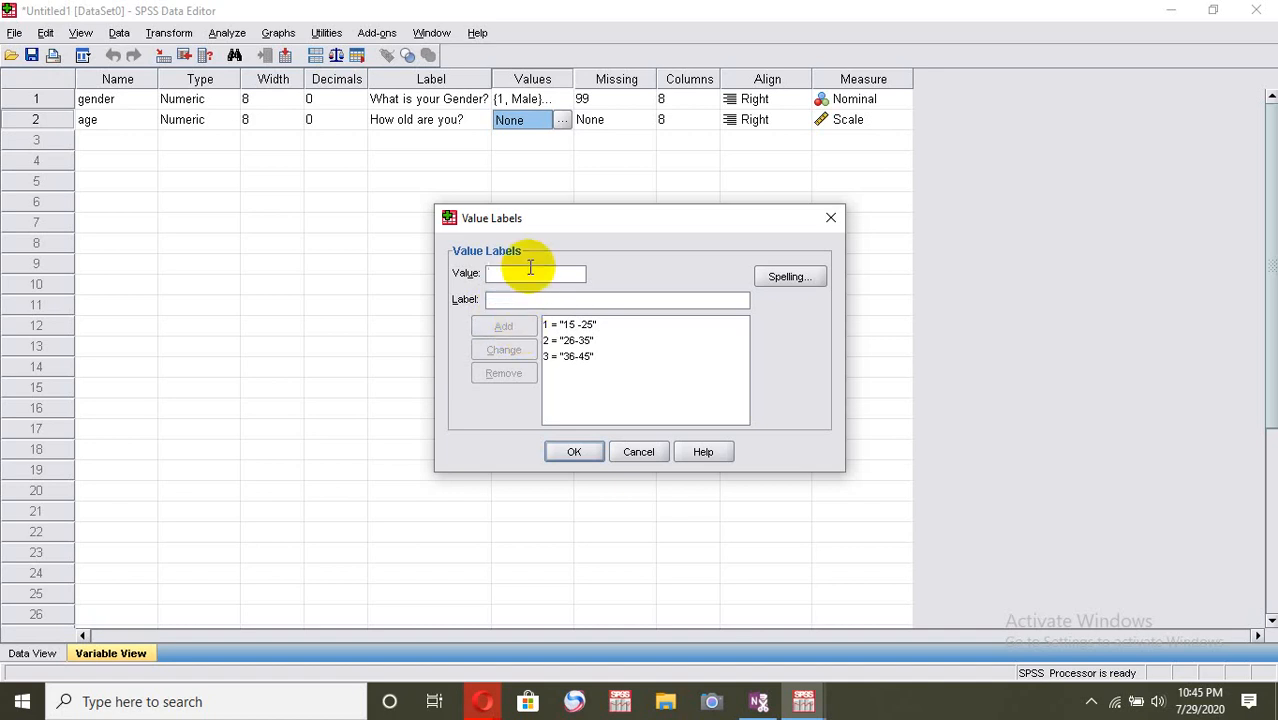
# Add value 4 with the label "above 45 year" to the age value labels
pyautogui.write('4')
pyautogui.click(531, 302)
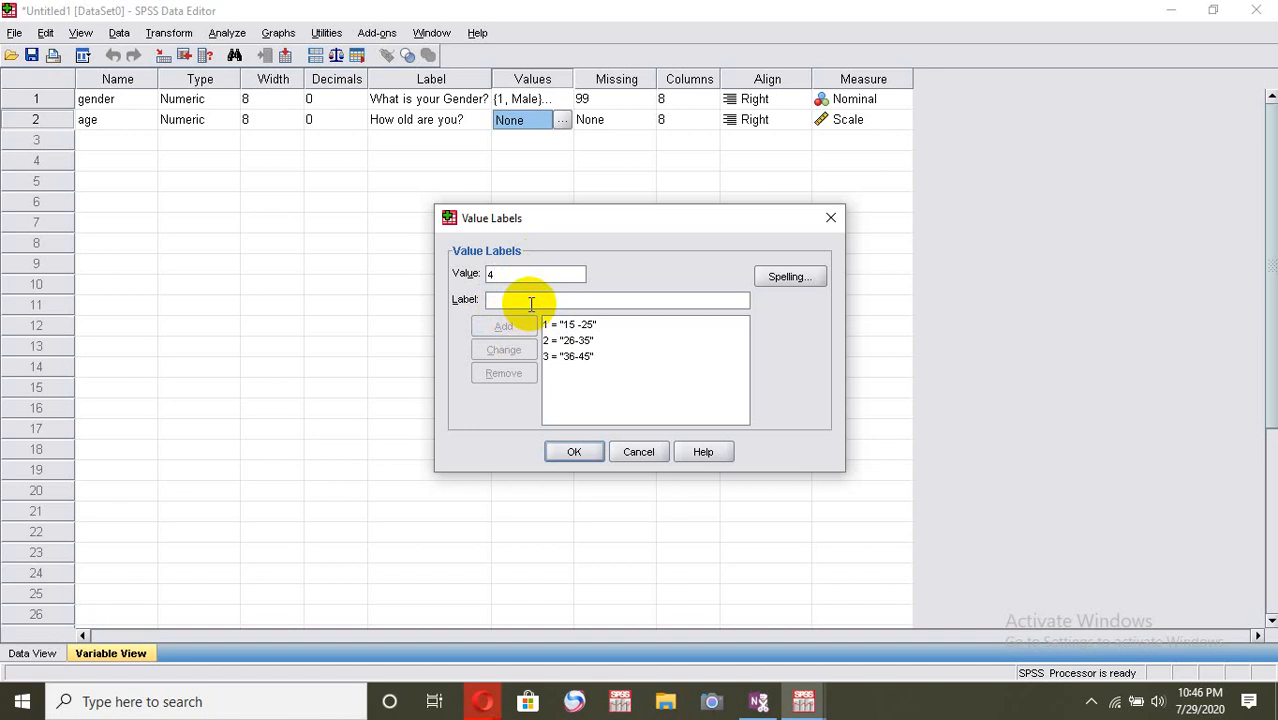
pyautogui.write('more than')
pyautogui.press('BackSpace')
pyautogui.press('BackSpace')
pyautogui.write('en 40')
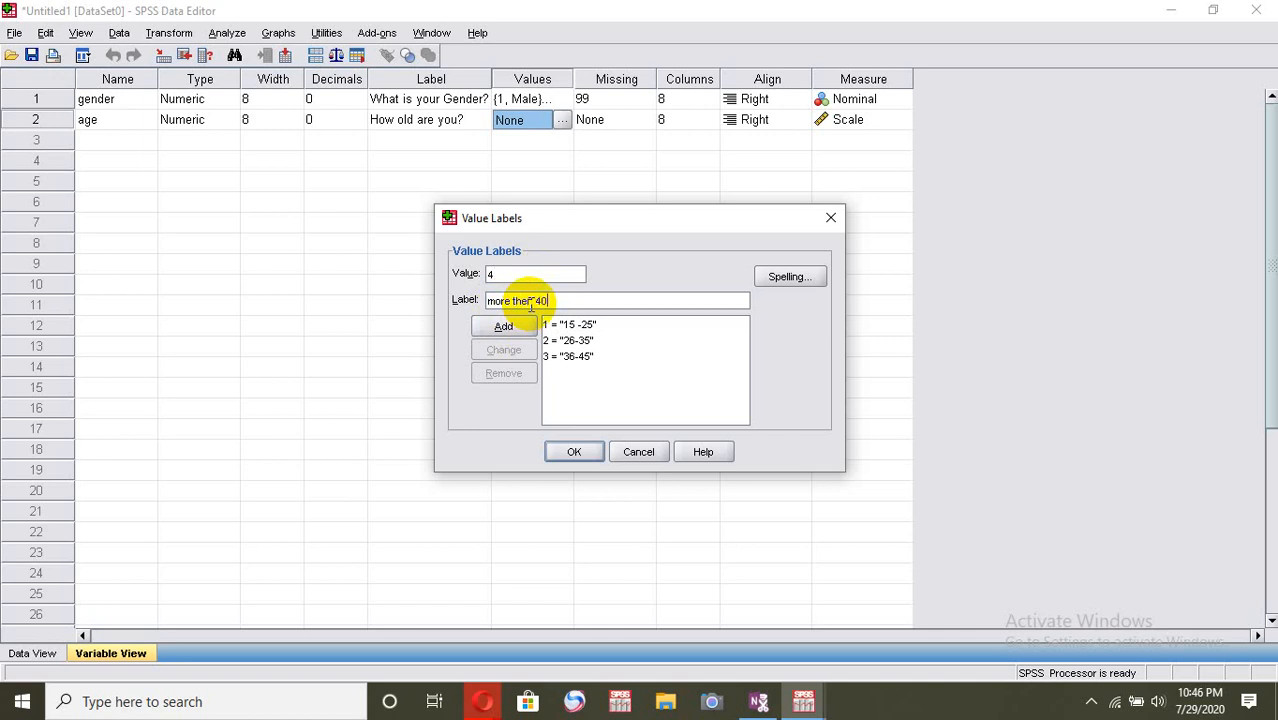
pyautogui.press('BackSpace')
pyautogui.write('5 year')
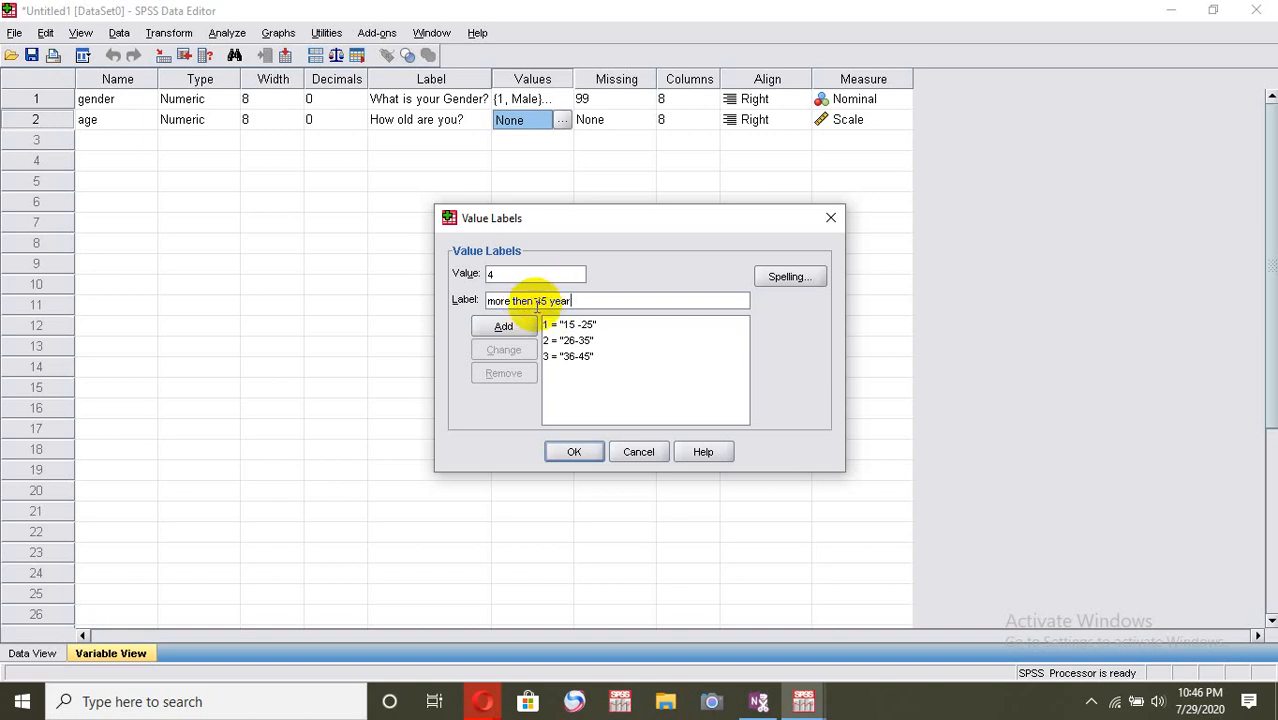
pyautogui.press('BackSpace')
pyautogui.press('BackSpace')
pyautogui.press('BackSpace')
pyautogui.press('BackSpace')
pyautogui.press('BackSpace')
pyautogui.press('BackSpace')
pyautogui.press('BackSpace')
pyautogui.press('BackSpace')
pyautogui.press('BackSpace')
pyautogui.press('BackSpace')
pyautogui.write('above')
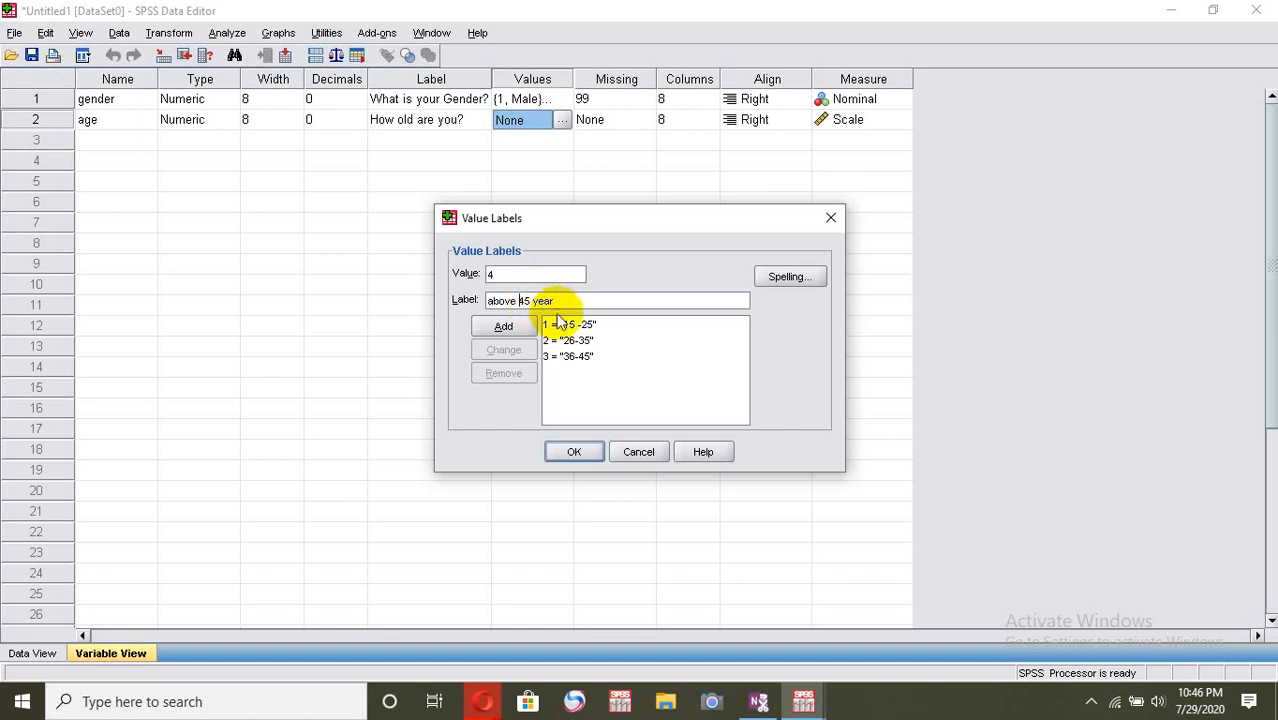
pyautogui.click(508, 326)
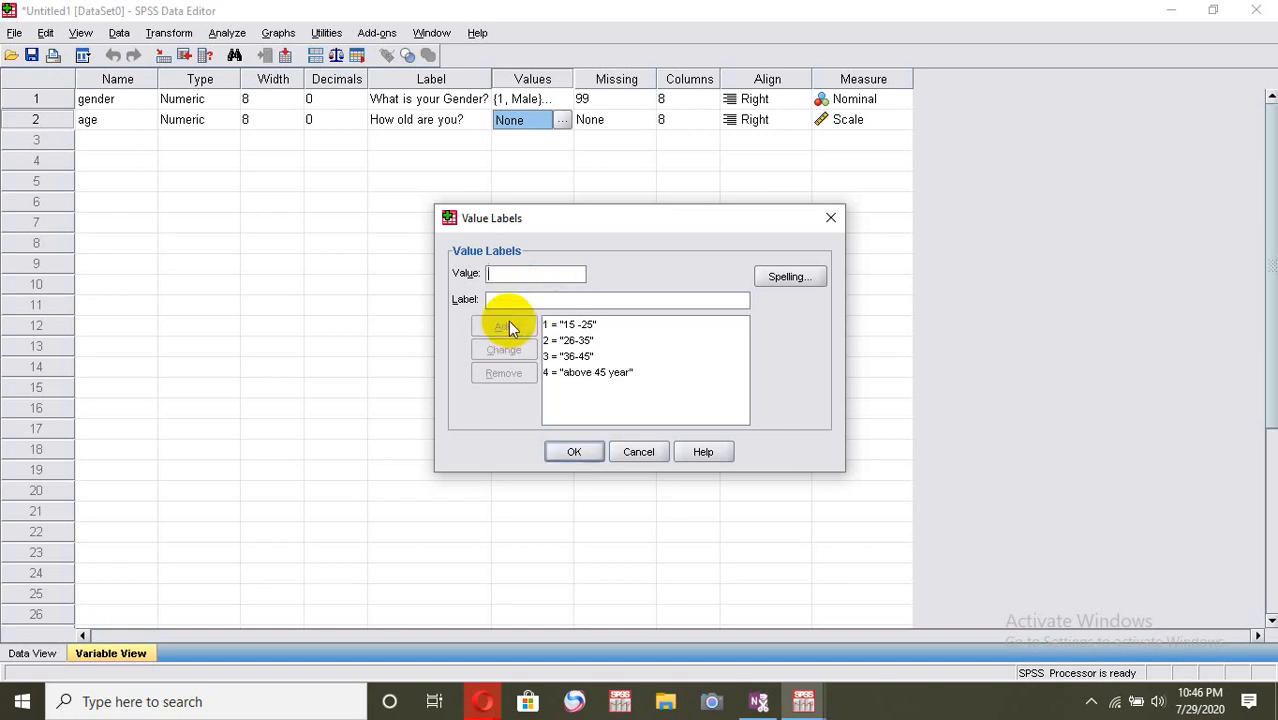
# Add value 99 with the label "missing" and apply the age value labels
pyautogui.write('99')
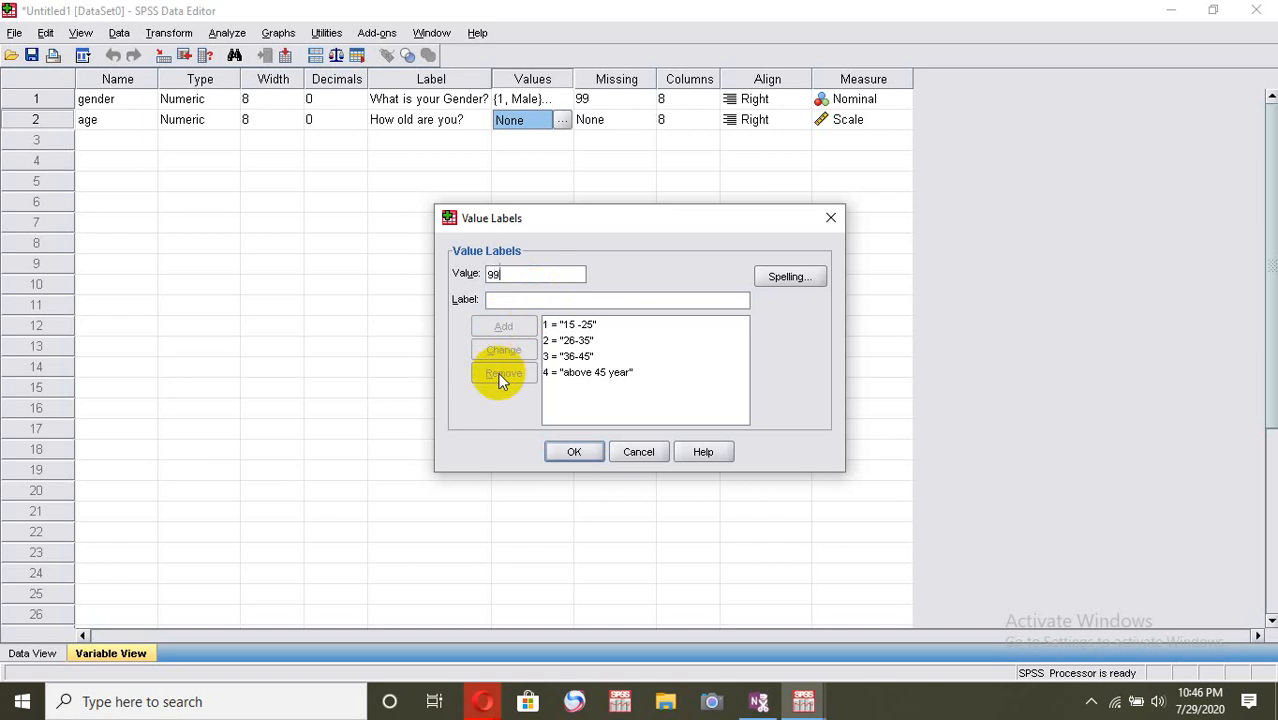
pyautogui.click(544, 297)
pyautogui.write('missing')
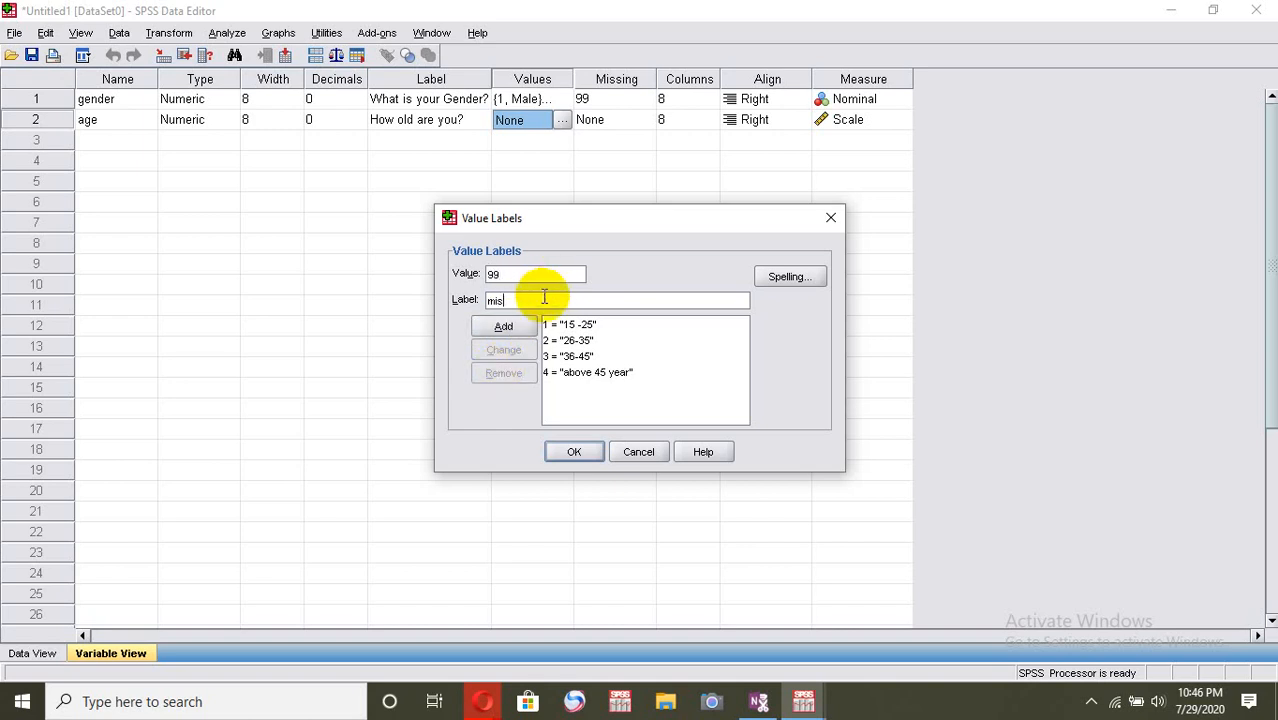
pyautogui.click(512, 327)
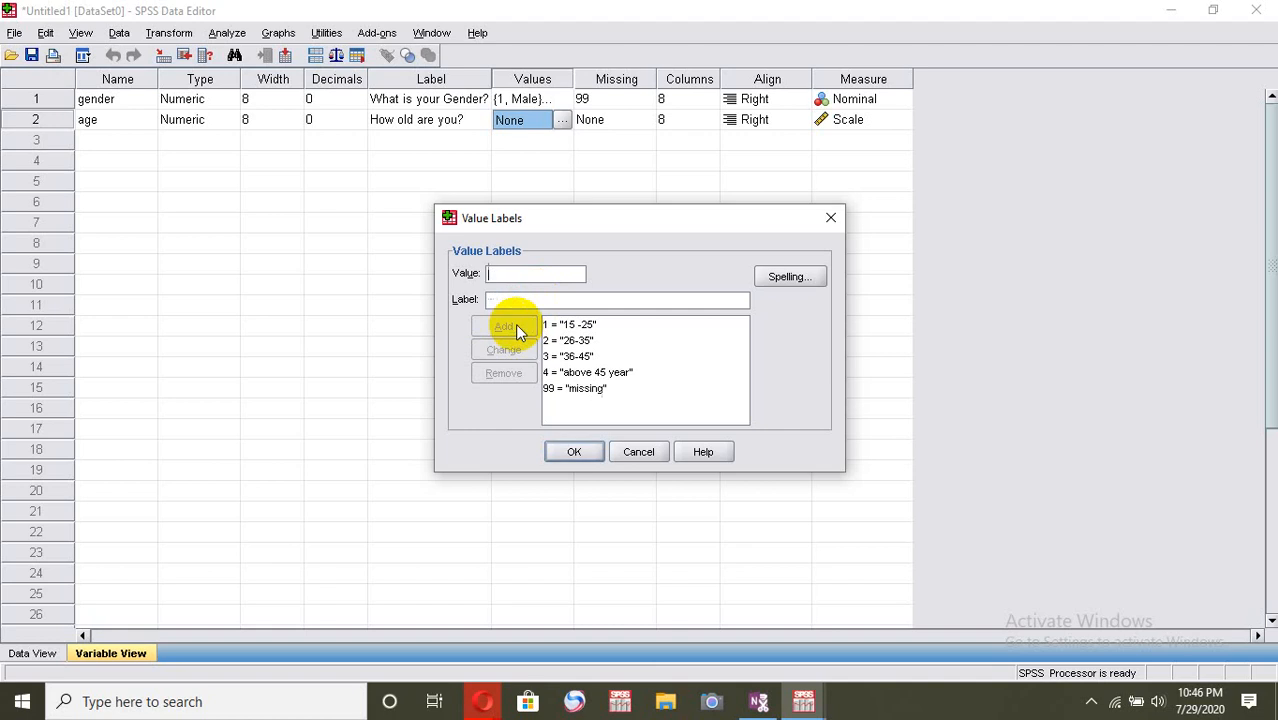
pyautogui.click(577, 455)
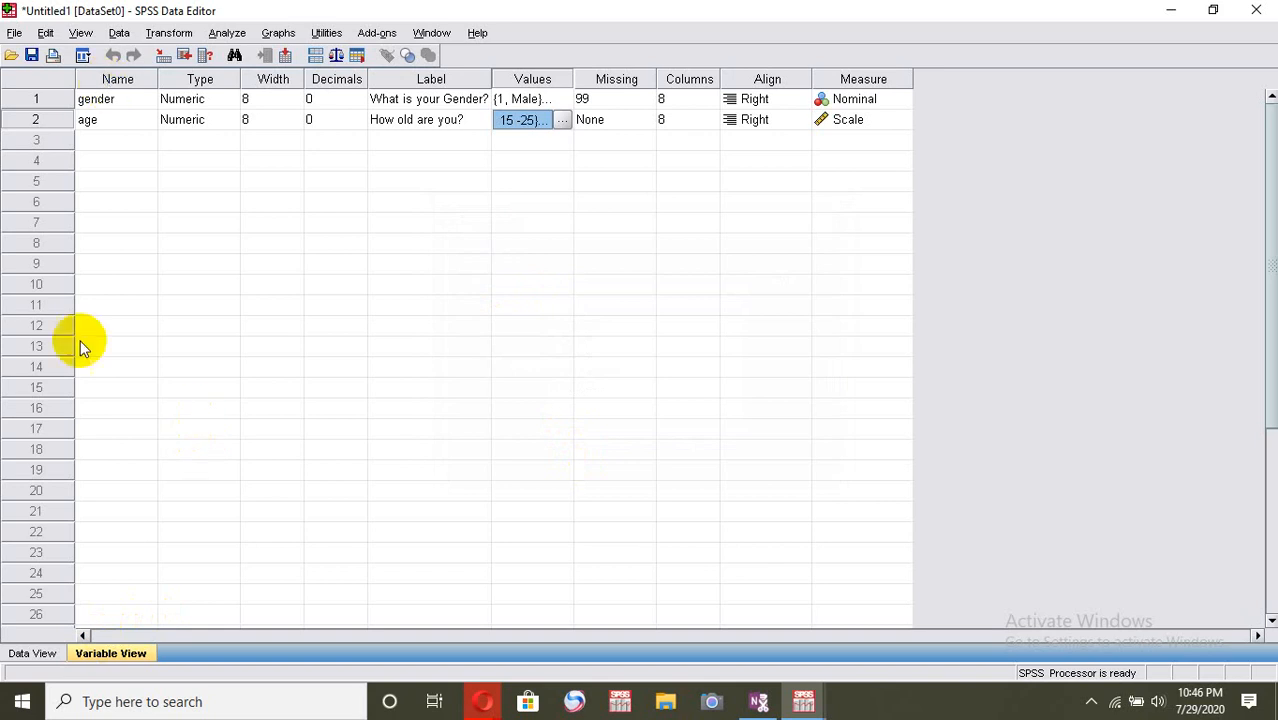
# In the data sheet, enter age codes 1, 1, 2, 3 and 4 for cases 1 to 5
pyautogui.click(35, 655)
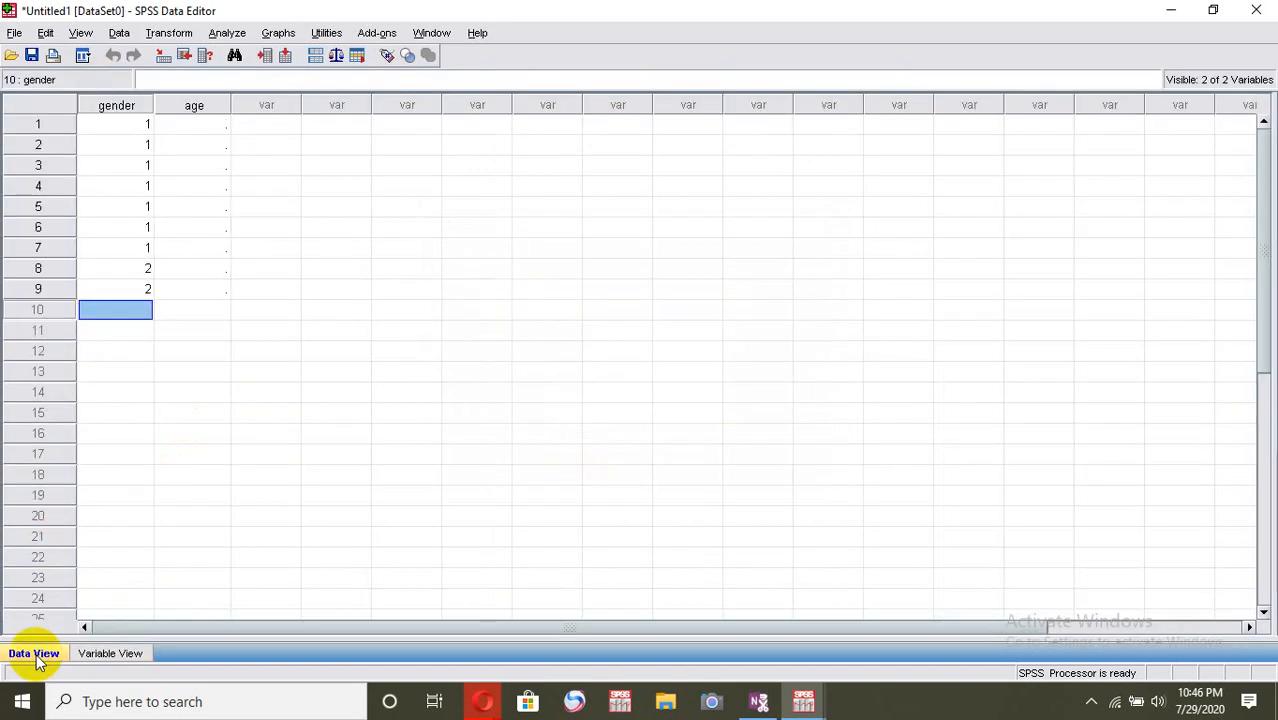
pyautogui.click(199, 133)
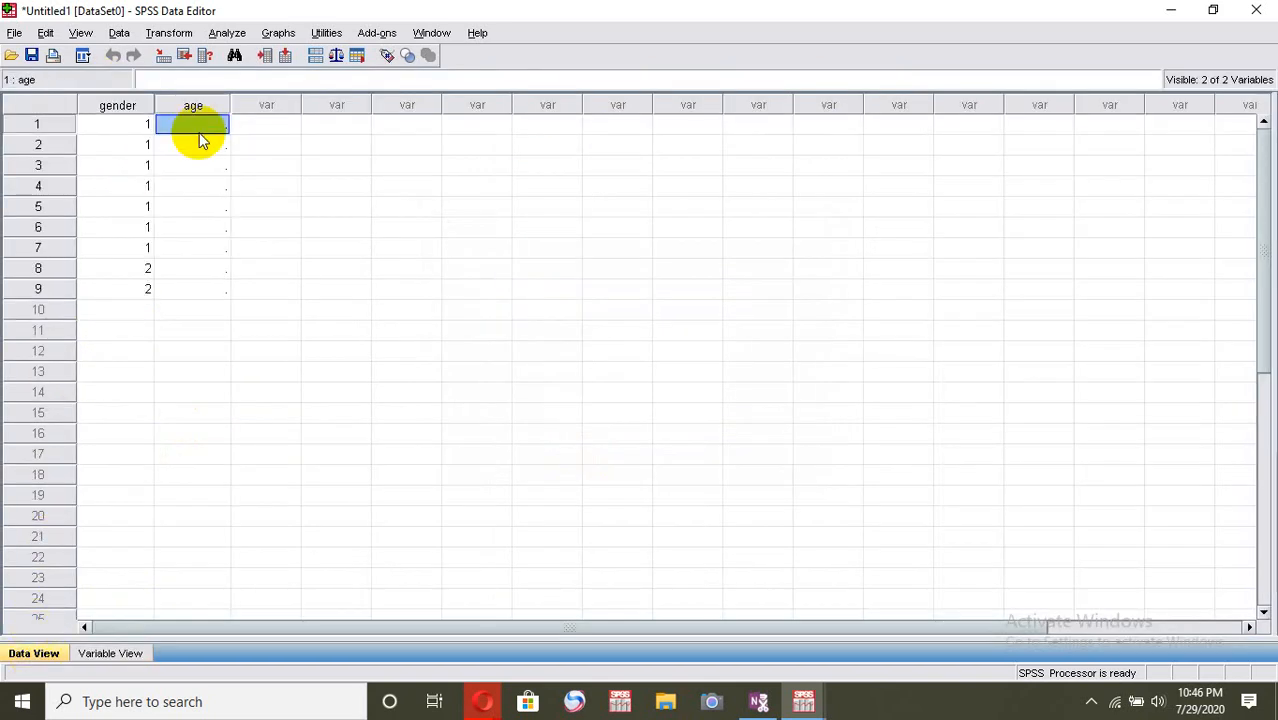
pyautogui.write('1')
pyautogui.press('Return')
pyautogui.write('1')
pyautogui.press('Return')
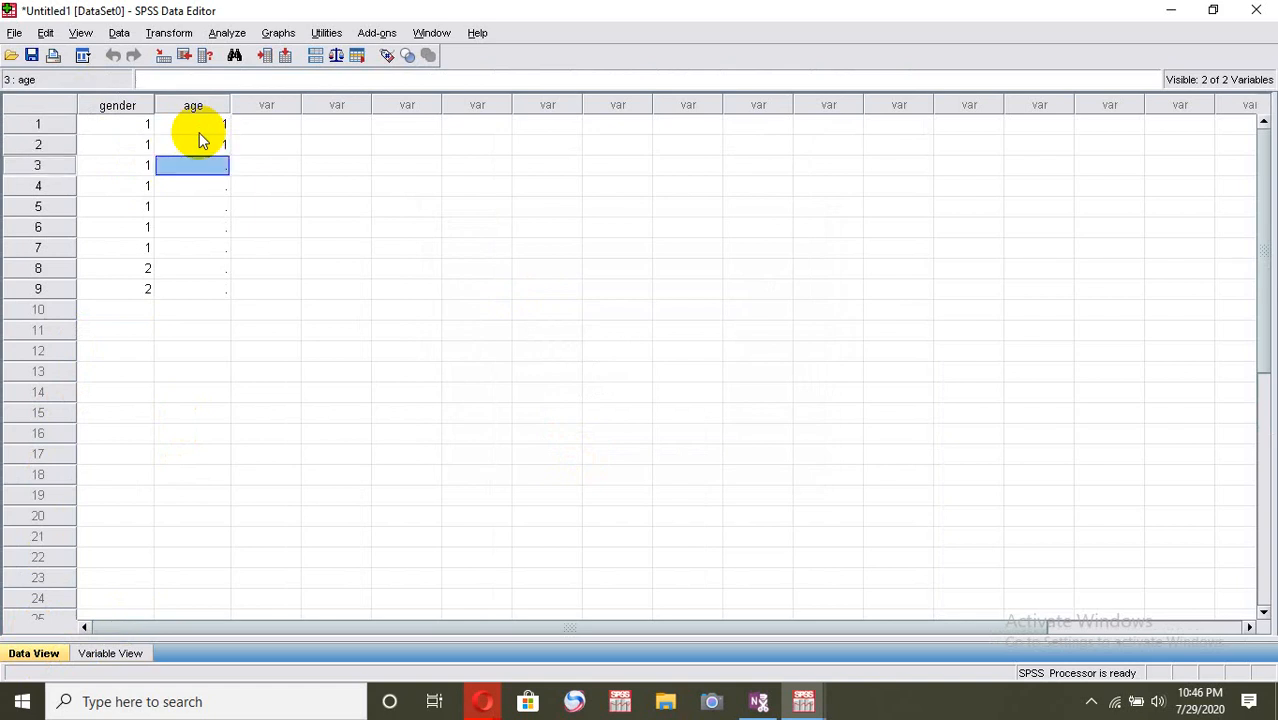
pyautogui.write('2')
pyautogui.press('Return')
pyautogui.write('3')
pyautogui.press('Return')
pyautogui.write('4')
pyautogui.press('Return')
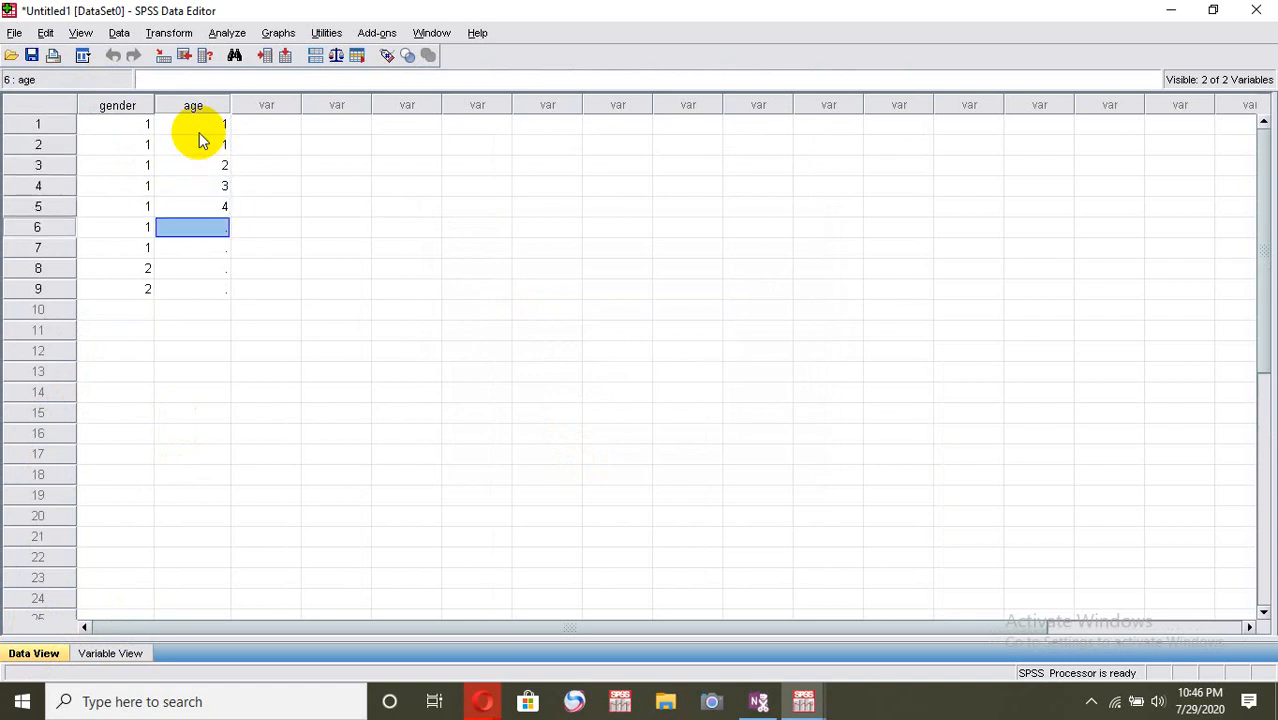
# Enter age codes 2, 1, 2 and 4 for cases 6 to 9 and display the data as value labels
pyautogui.write('5')
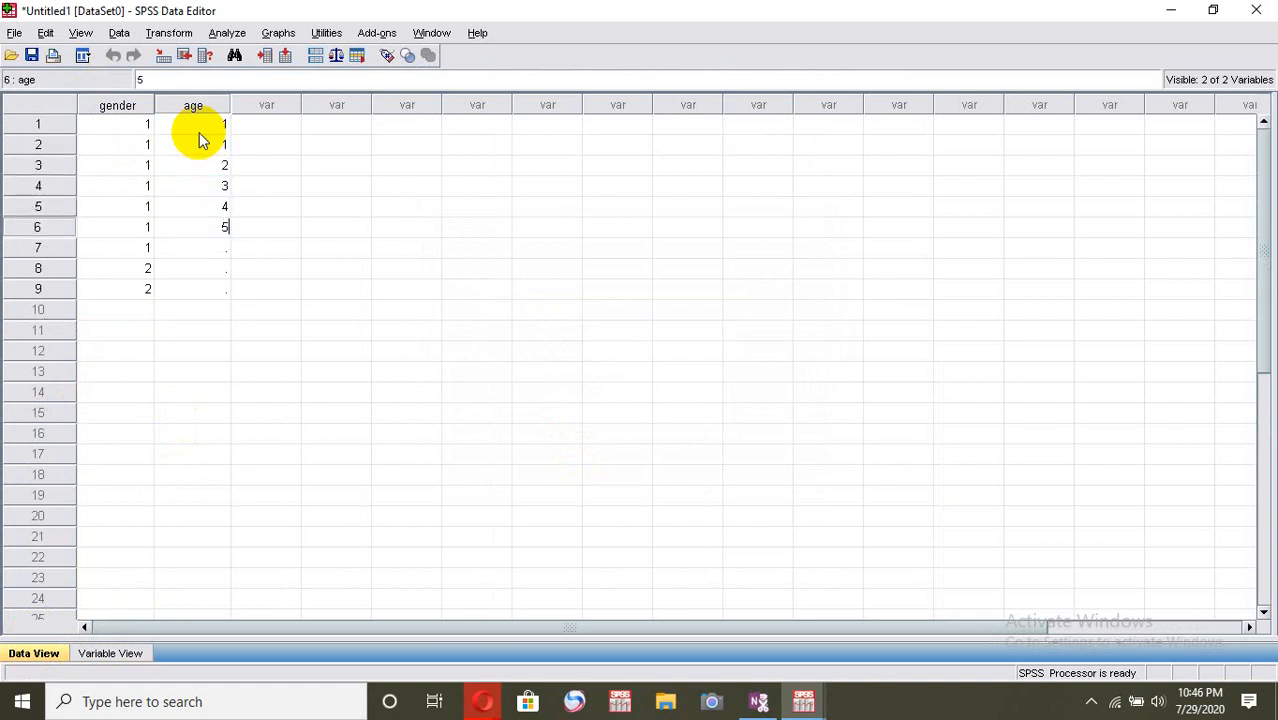
pyautogui.press('BackSpace')
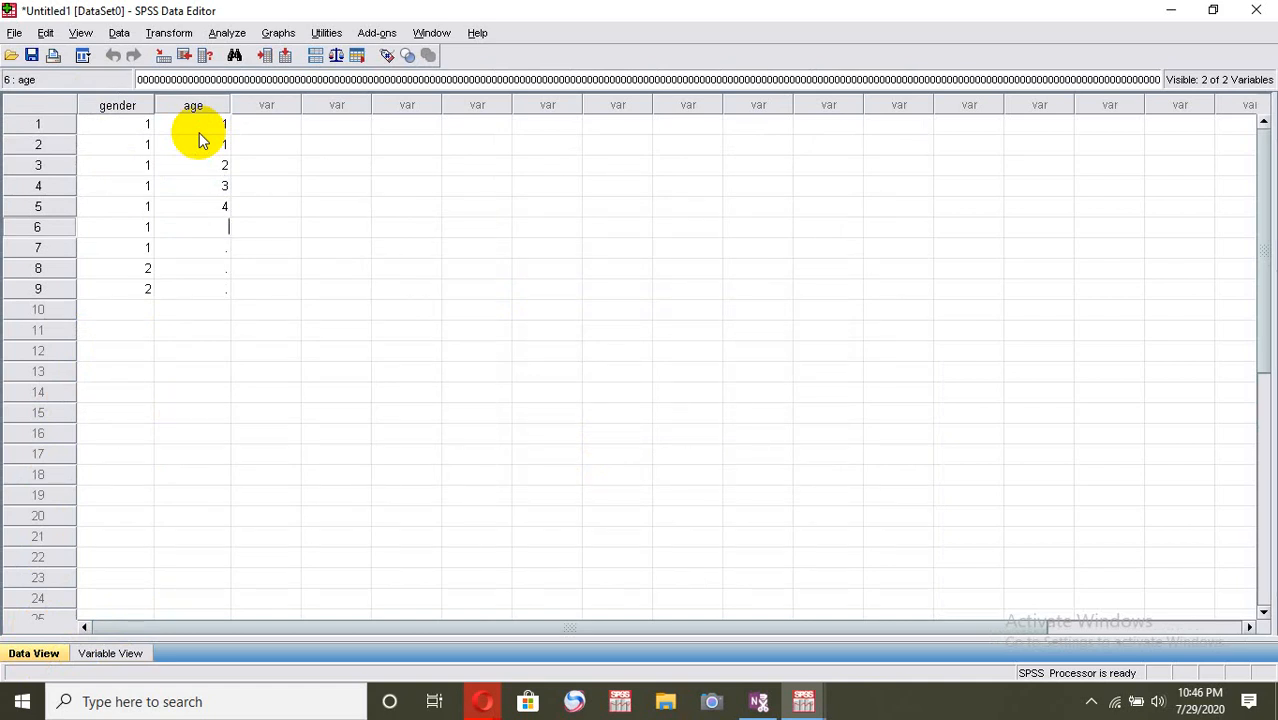
pyautogui.write('2')
pyautogui.press('Return')
pyautogui.write('1')
pyautogui.press('Return')
pyautogui.write('23')
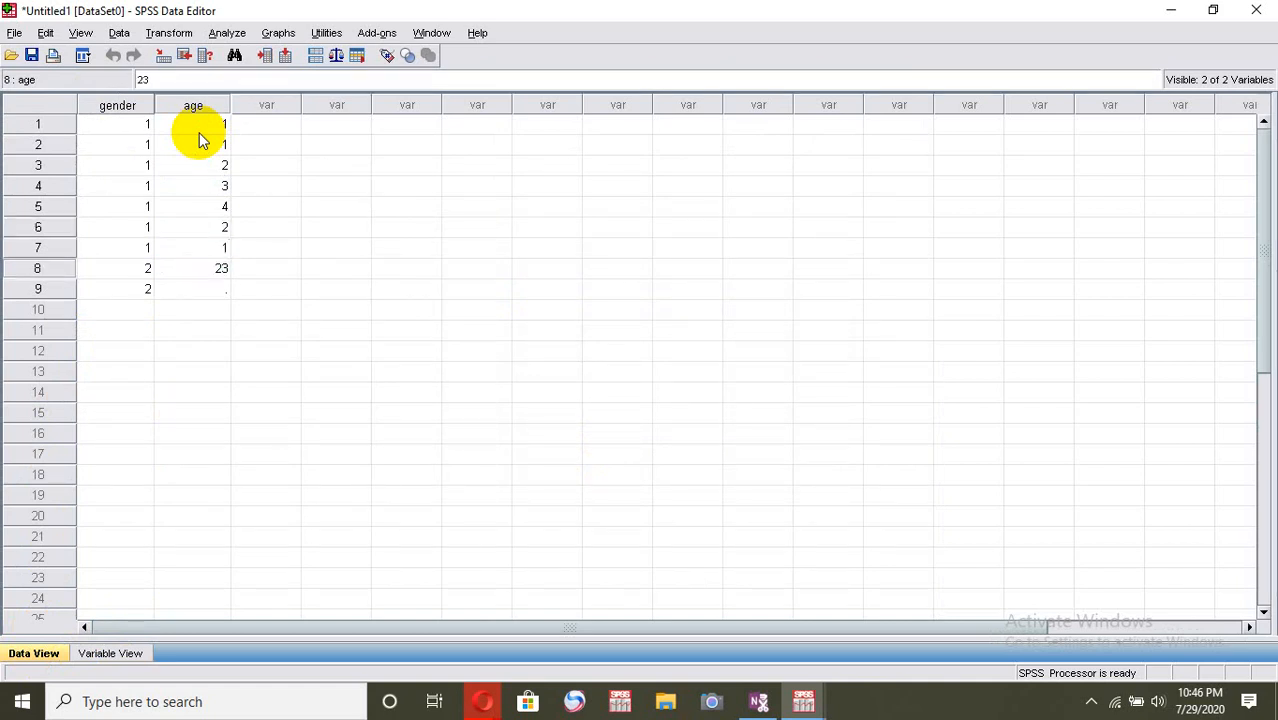
pyautogui.press('BackSpace')
pyautogui.press('Return')
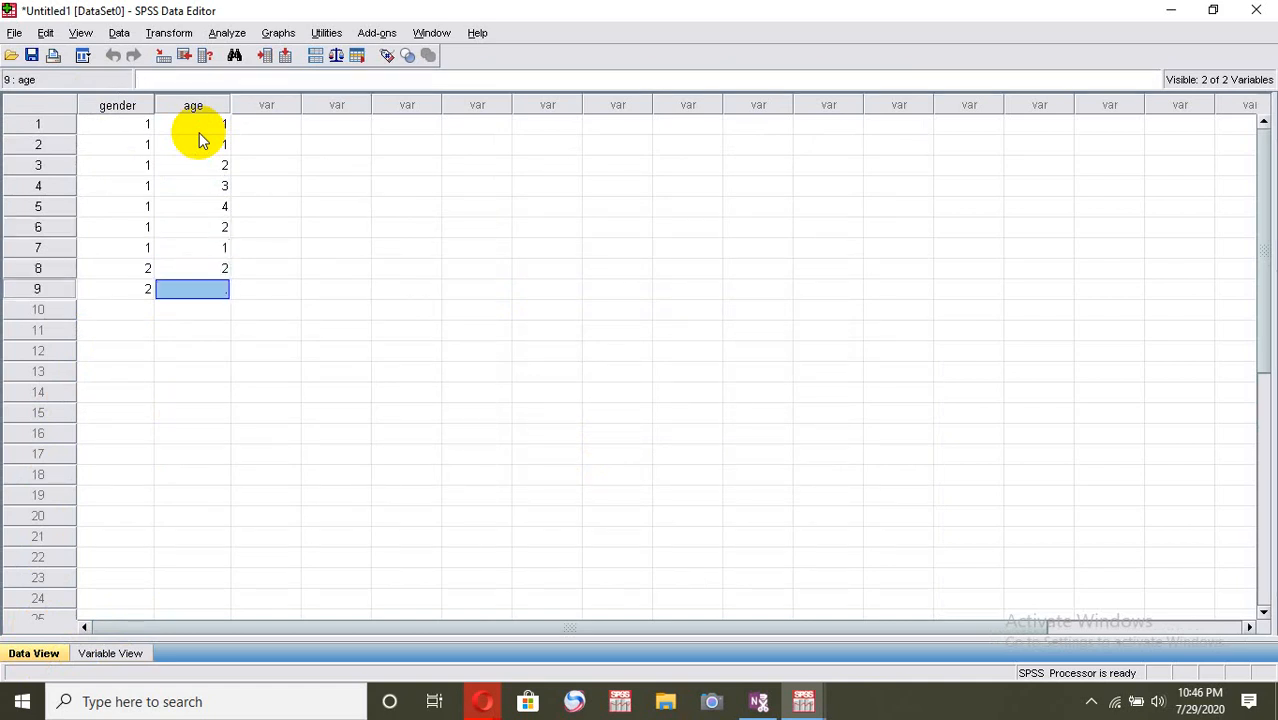
pyautogui.write('4')
pyautogui.press('Return')
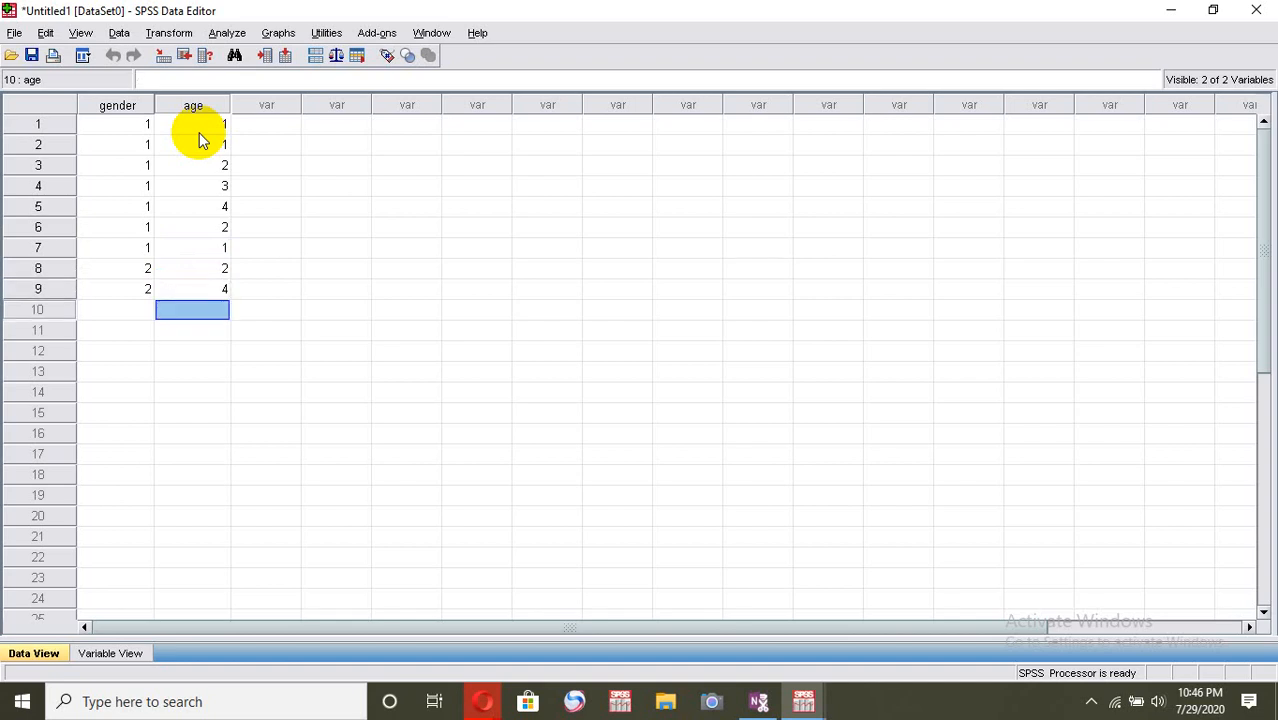
pyautogui.click(386, 56)
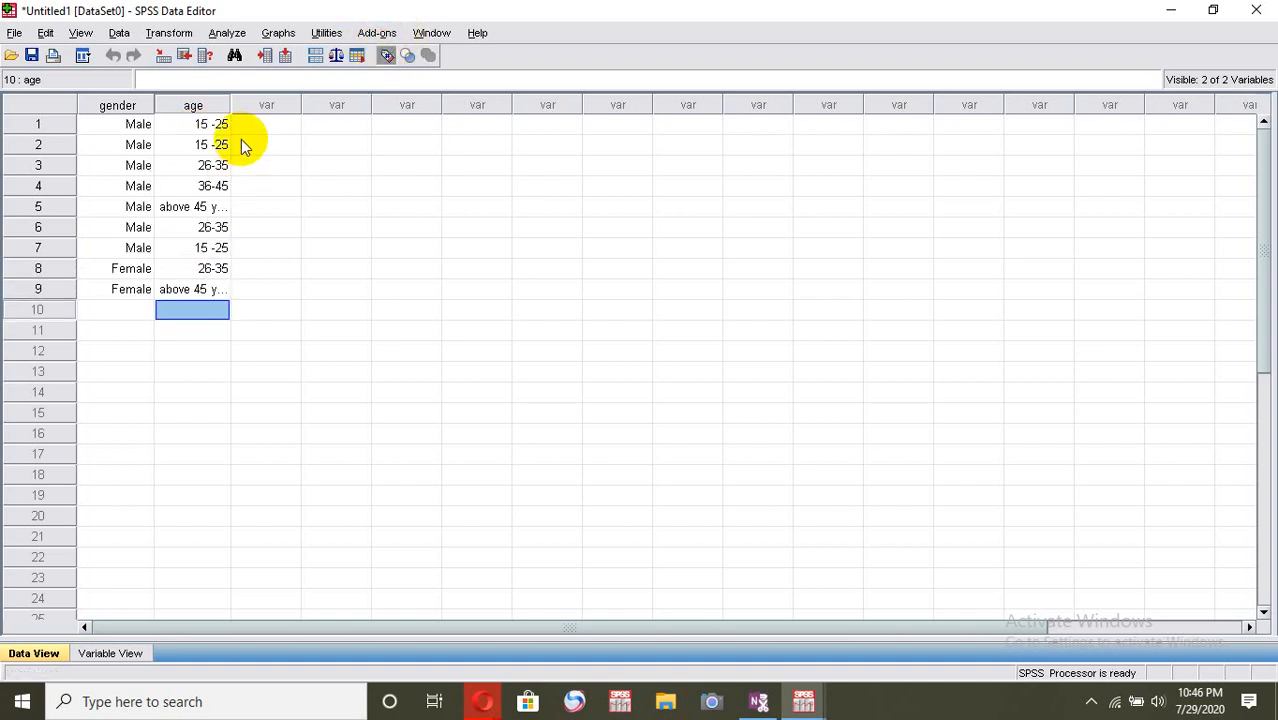